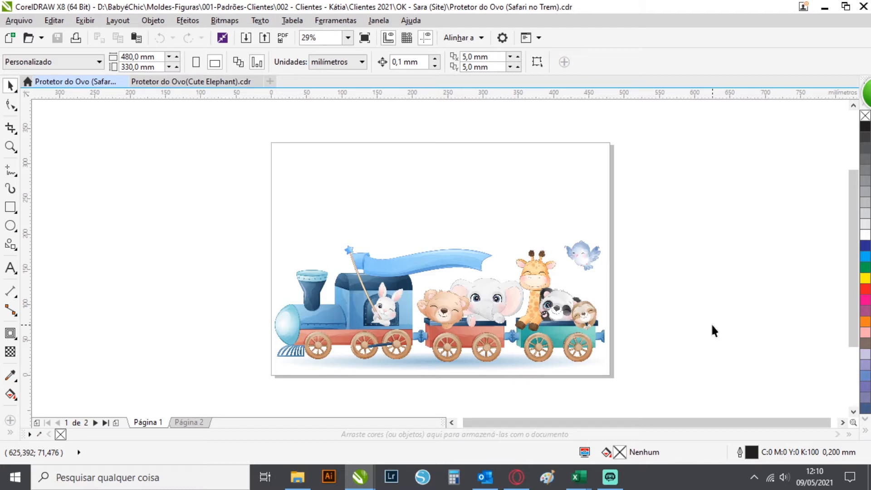
# Switch to the Opera browser and view different product photos of the Protetor de Ovo Échic
pyautogui.click(517, 476)
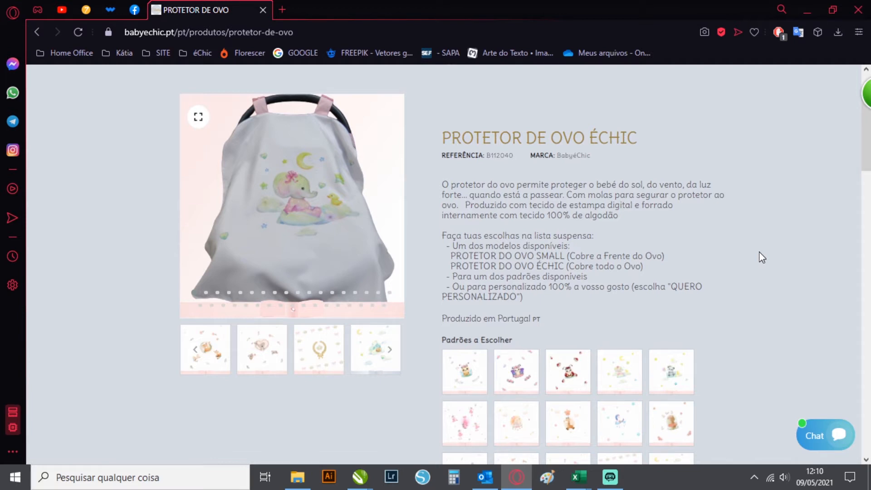
pyautogui.click(218, 293)
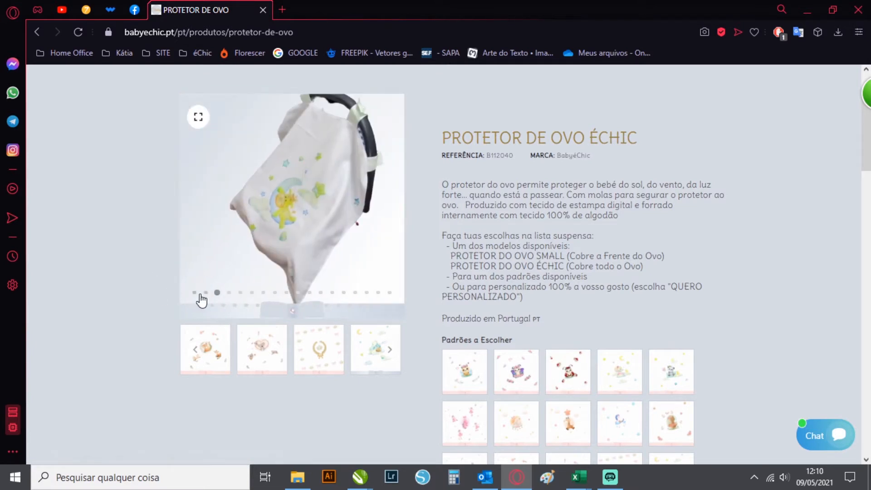
pyautogui.click(204, 294)
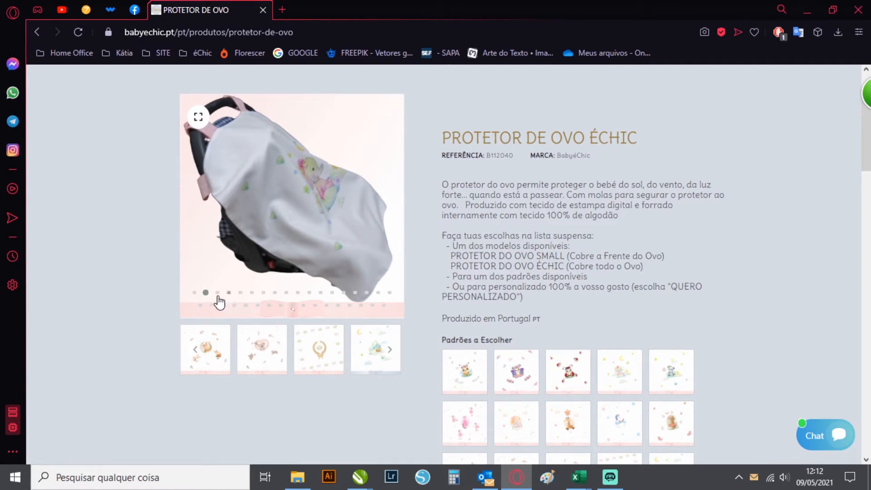
# Switch to File Explorer, view the Tapa Ovo folder's photos as extra large icons, and return to the browser
pyautogui.hotkey('alt', 'Tab')
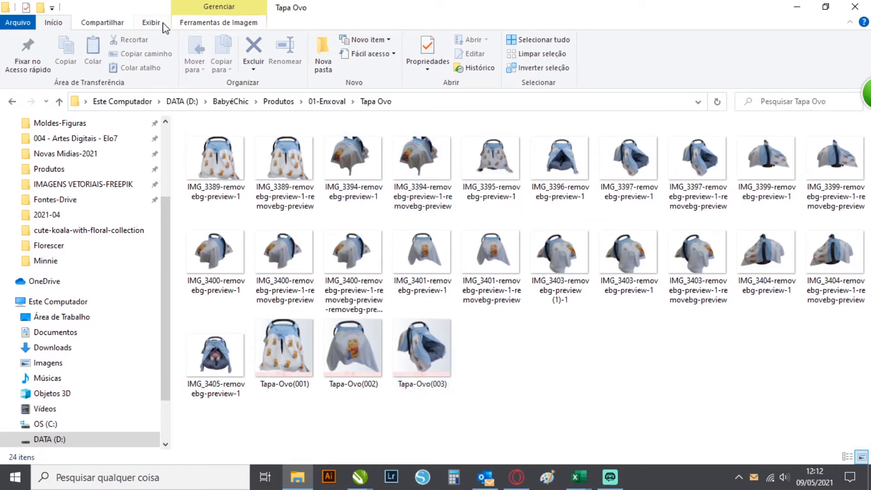
pyautogui.click(154, 23)
pyautogui.click(197, 42)
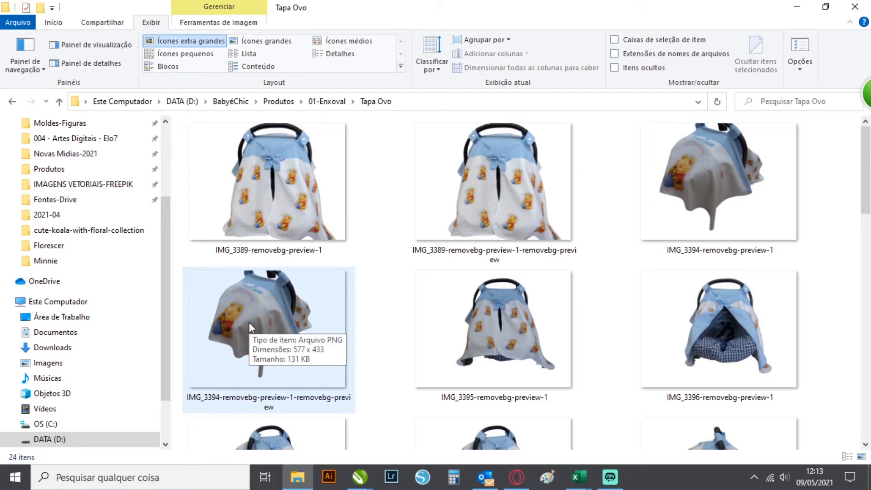
pyautogui.hotkey('alt', 'Tab')
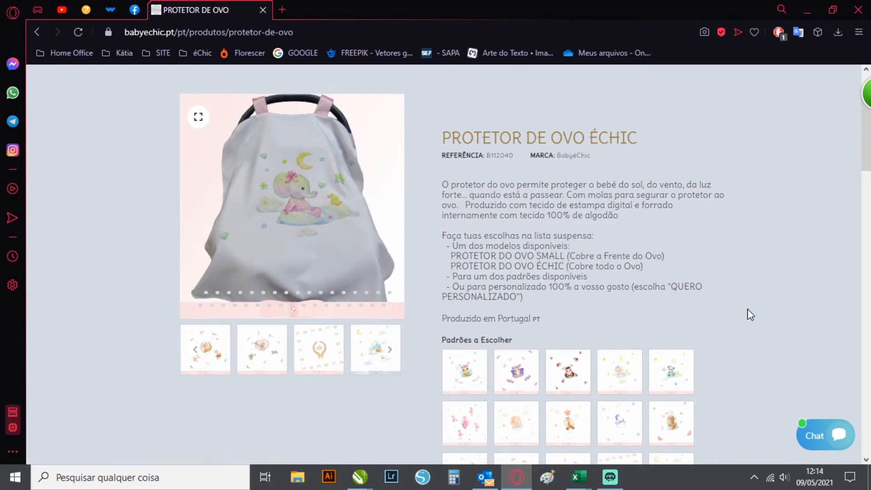
# Preview the elephant-with-duck pattern and the little girl bear pattern among the product's available patterns
pyautogui.scroll(-4, 753, 313)
pyautogui.scroll(-1, 757, 311)
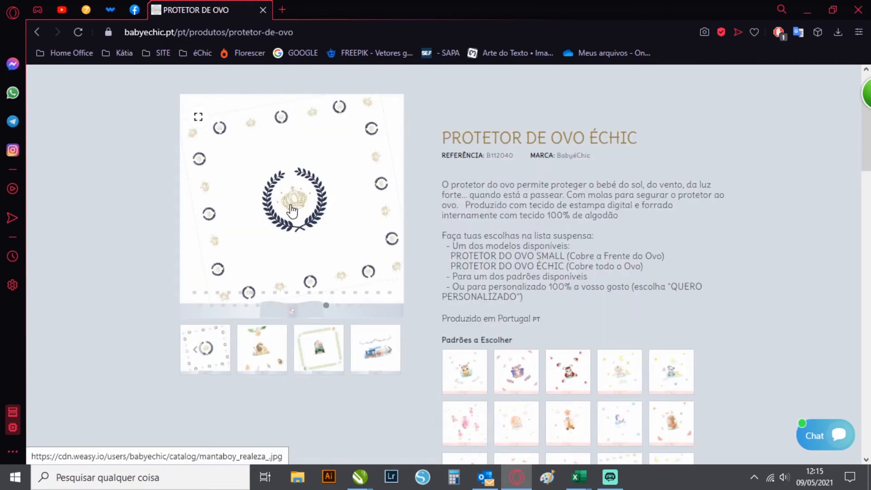
pyautogui.scroll(-1, 803, 308)
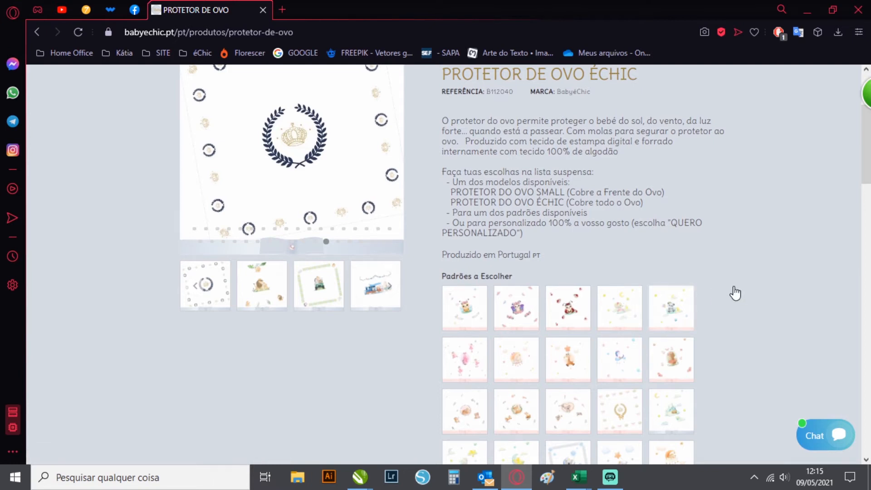
pyautogui.click(635, 318)
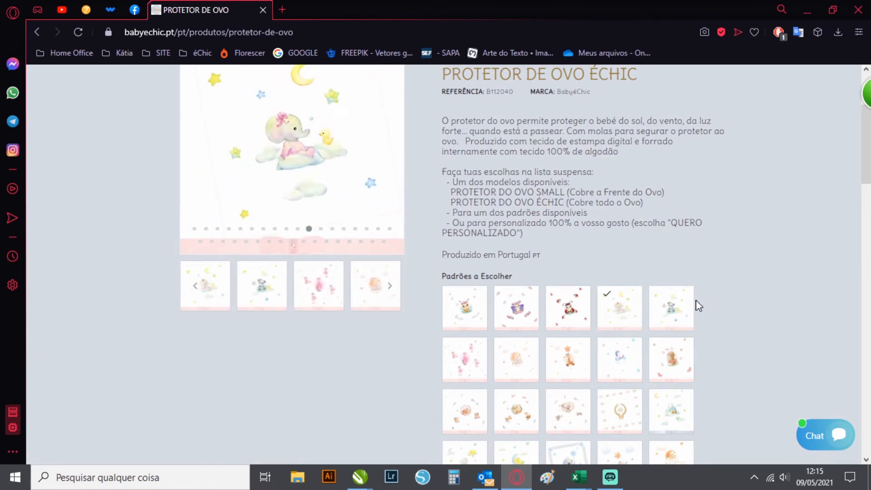
pyautogui.scroll(1, 323, 205)
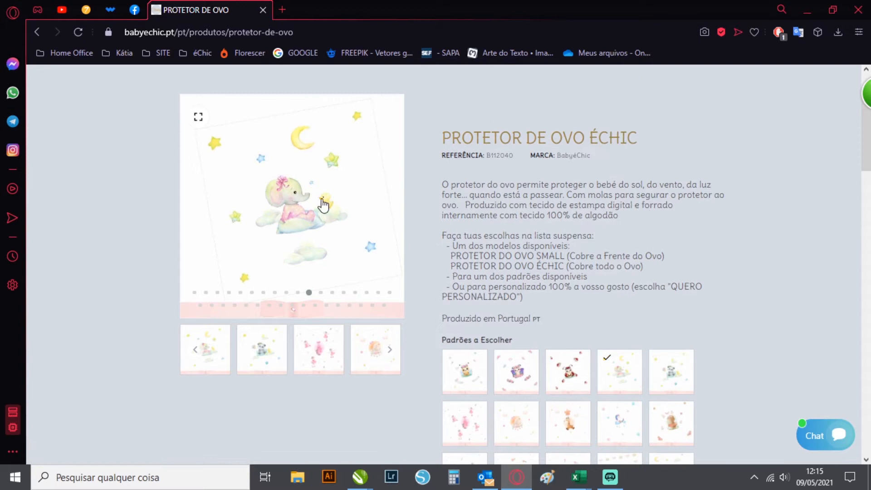
pyautogui.scroll(-1, 759, 354)
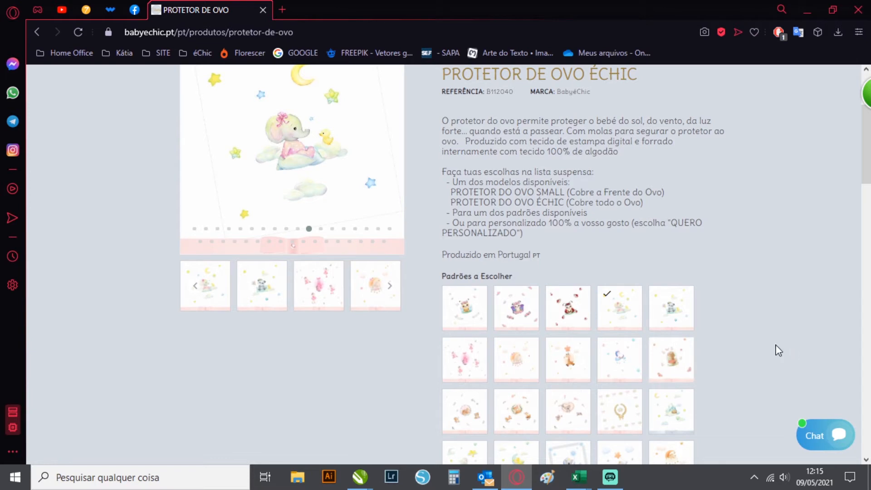
pyautogui.click(678, 369)
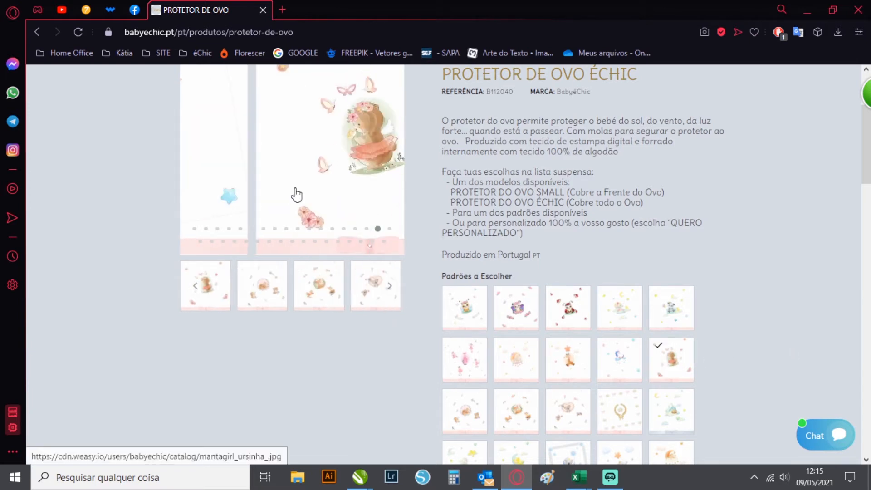
# Switch to File Explorer, examine the Fralda Tapa Ovo folder's product photos as extra large icons, and close the window
pyautogui.click(299, 482)
pyautogui.click(197, 41)
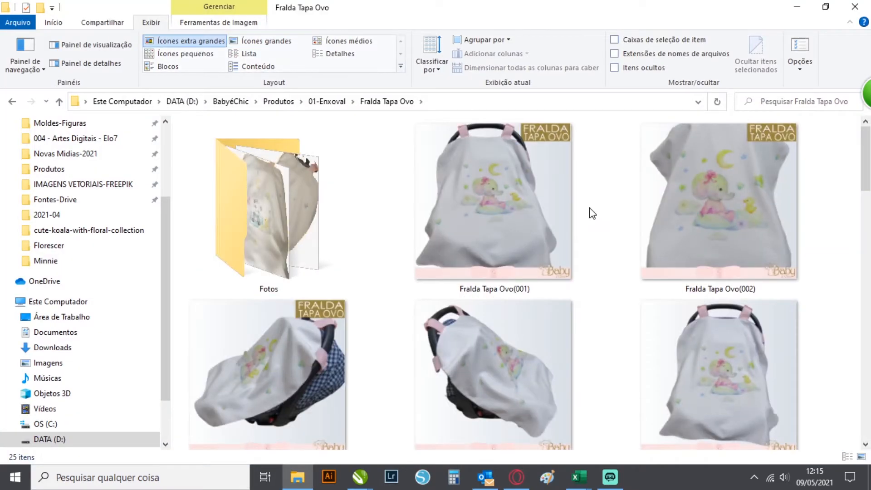
pyautogui.scroll(-5, 611, 252)
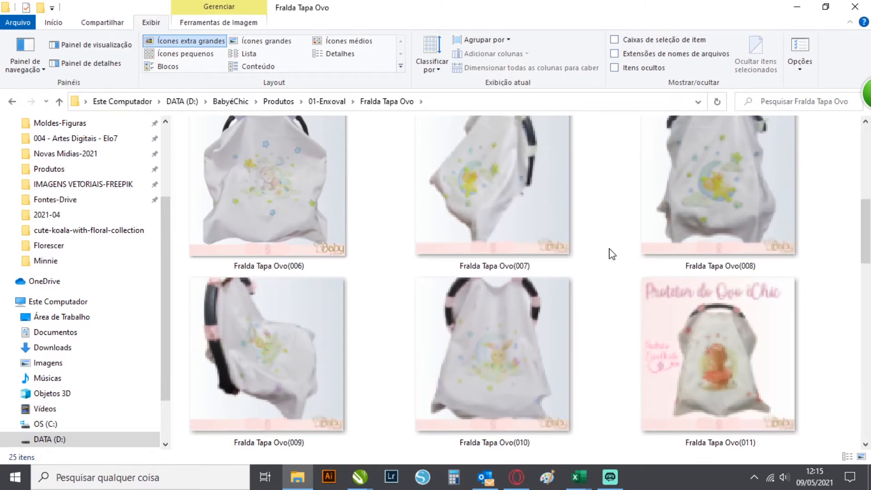
pyautogui.scroll(-5, 610, 254)
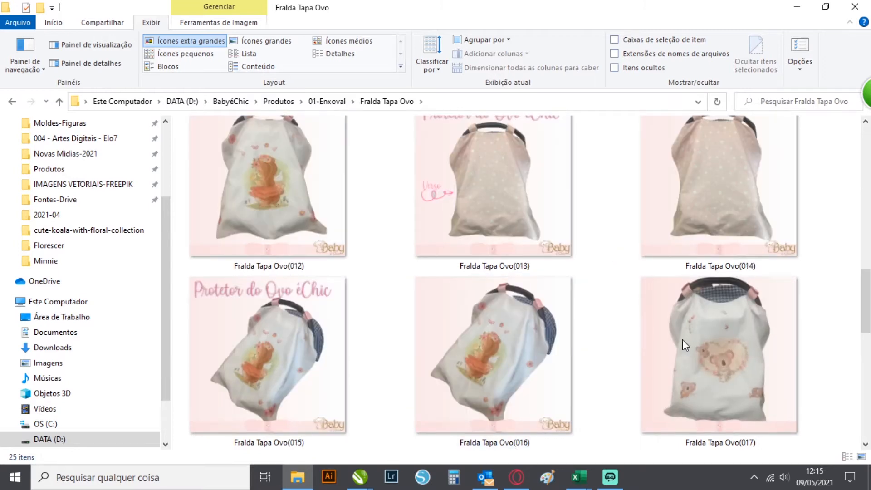
pyautogui.scroll(-1, 682, 339)
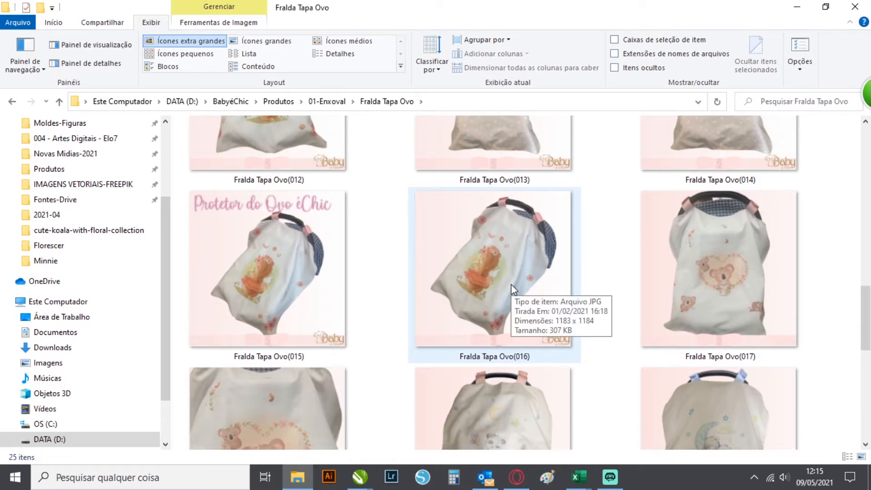
pyautogui.scroll(4, 511, 285)
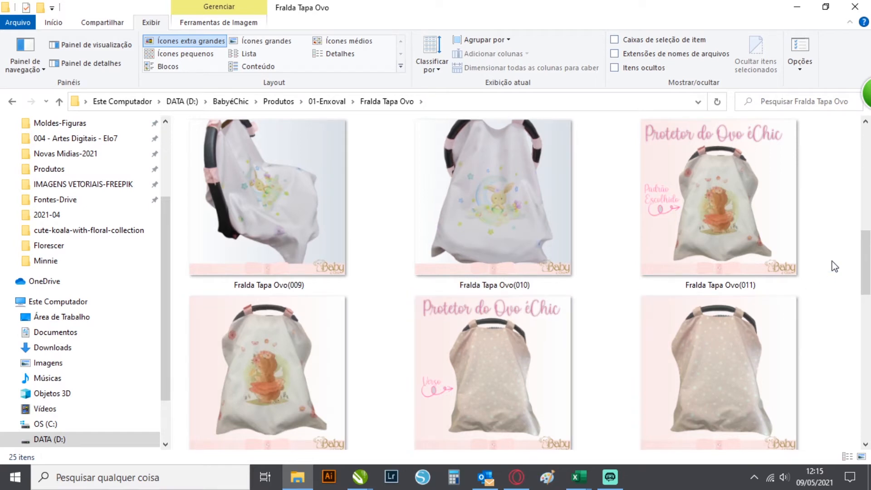
pyautogui.moveTo(869, 256); pyautogui.dragTo(869, 322)
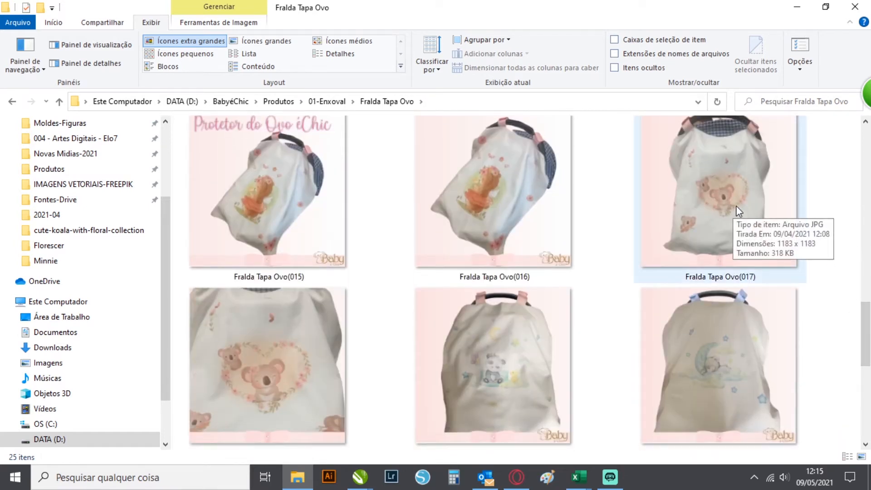
pyautogui.moveTo(870, 339); pyautogui.dragTo(869, 181)
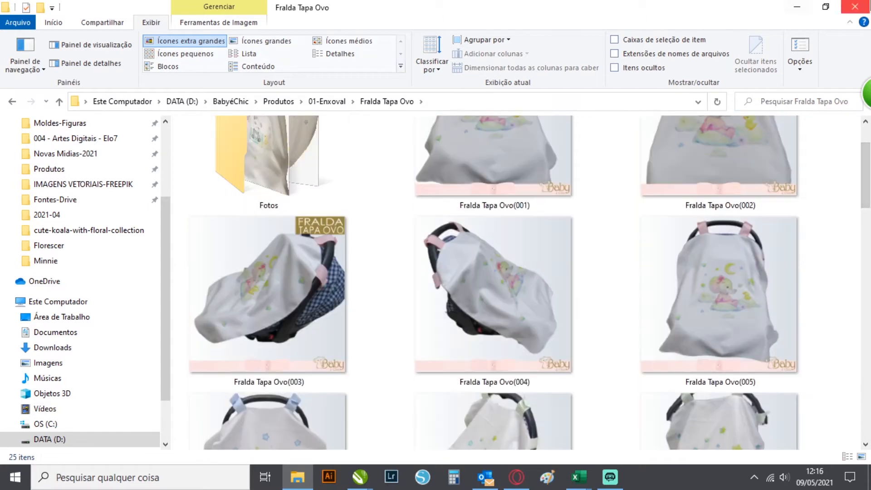
pyautogui.click(859, 6)
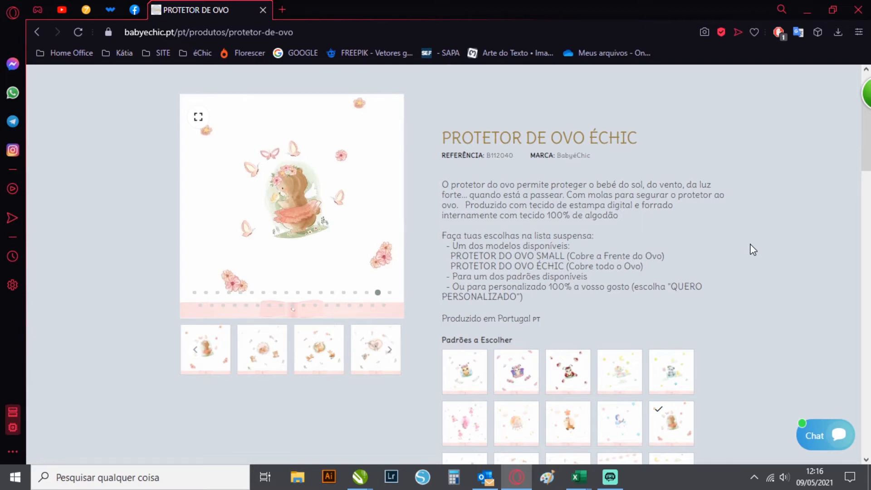
# Preview the product pattern with the safari animals on a train
pyautogui.scroll(-4, 750, 243)
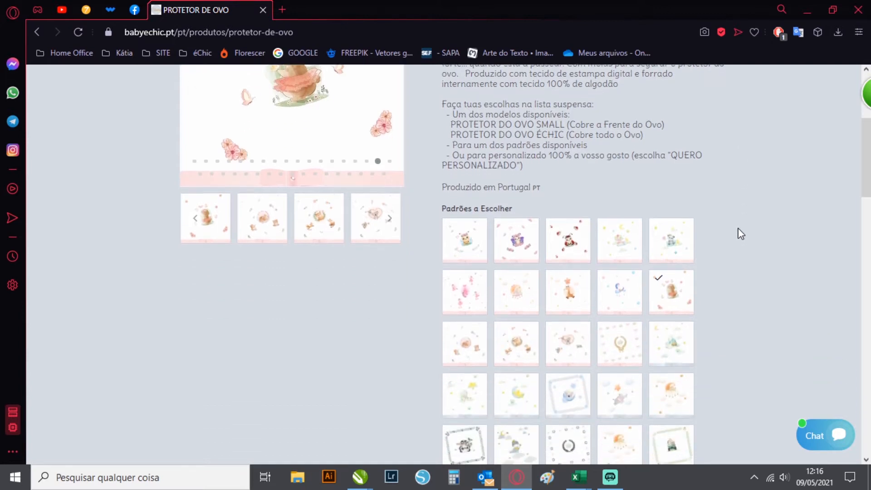
pyautogui.click(446, 451)
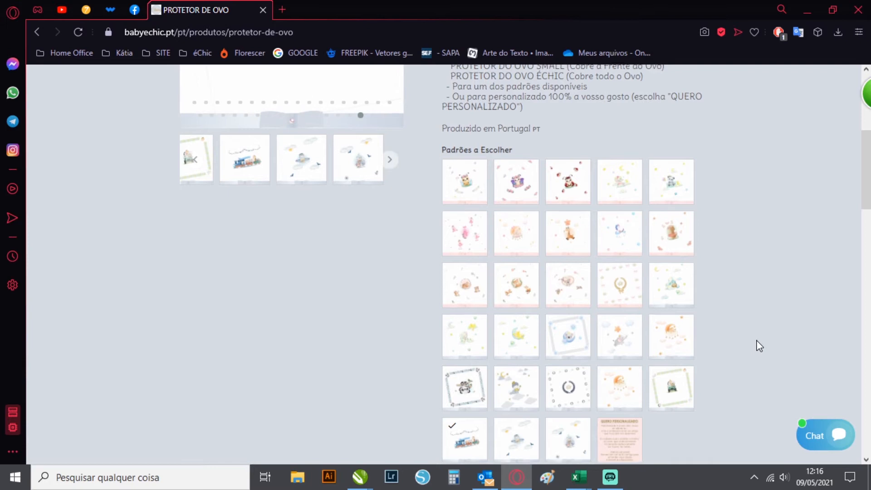
pyautogui.scroll(4, 759, 347)
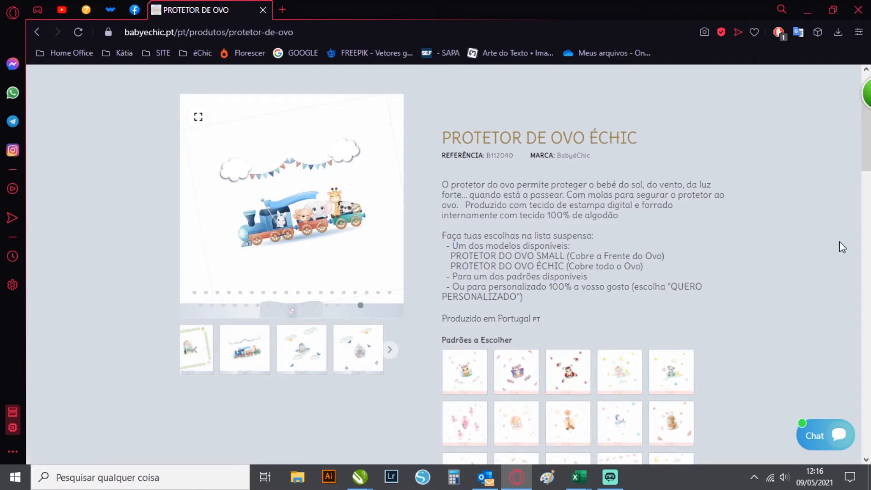
# Preview the product pattern with the elephant holding a star
pyautogui.scroll(-4, 833, 240)
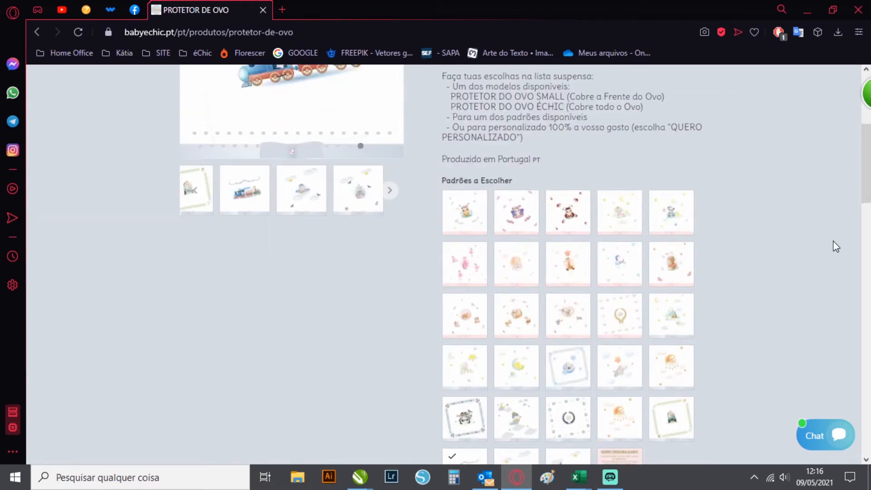
pyautogui.click(628, 342)
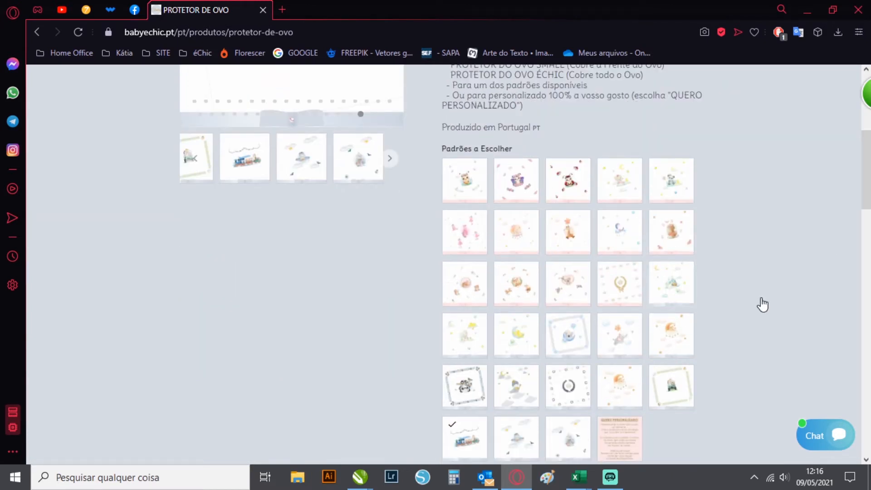
pyautogui.scroll(3, 761, 298)
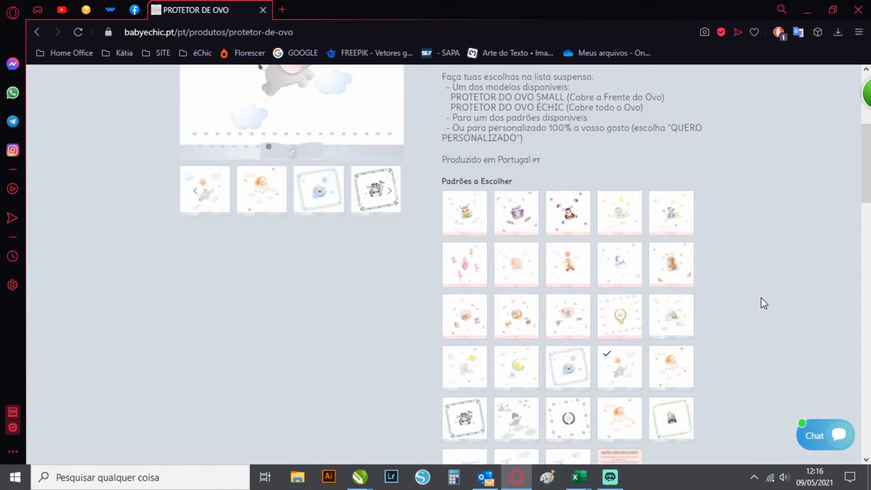
pyautogui.scroll(2, 761, 298)
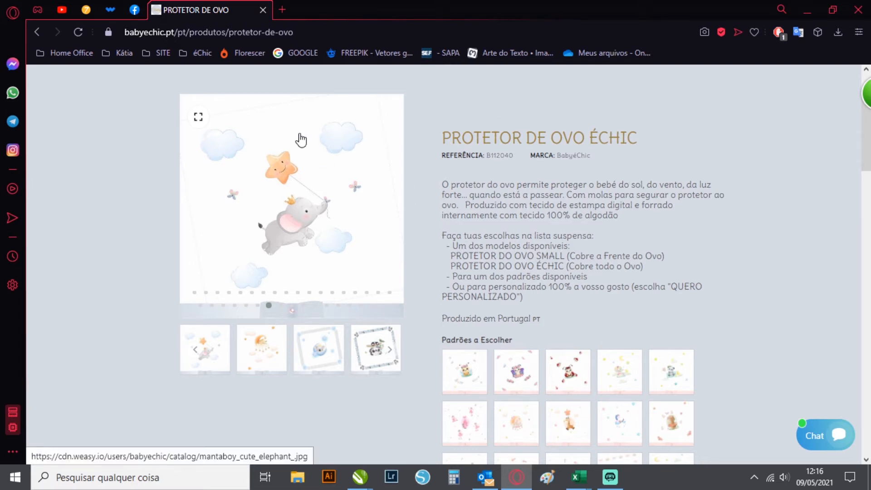
# Close the browser, then in CorelDRAW view page 2 of the safari train file and open the Cute Elephant document
pyautogui.click(860, 14)
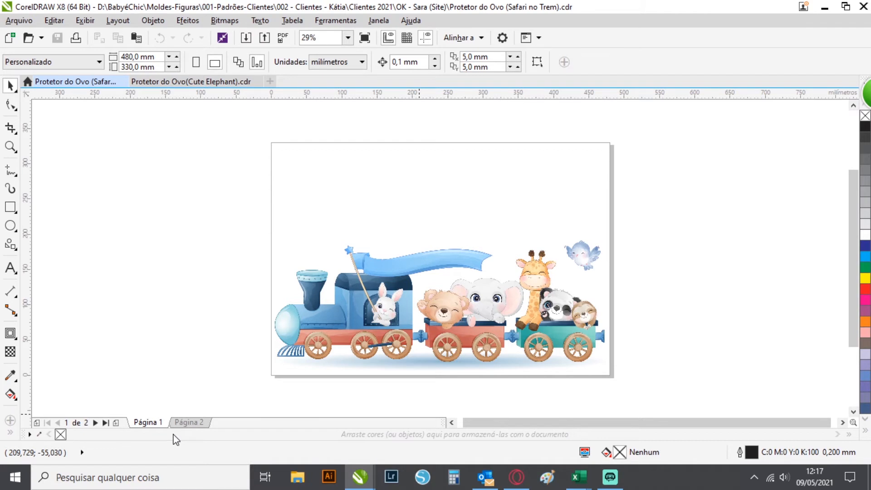
pyautogui.click(179, 424)
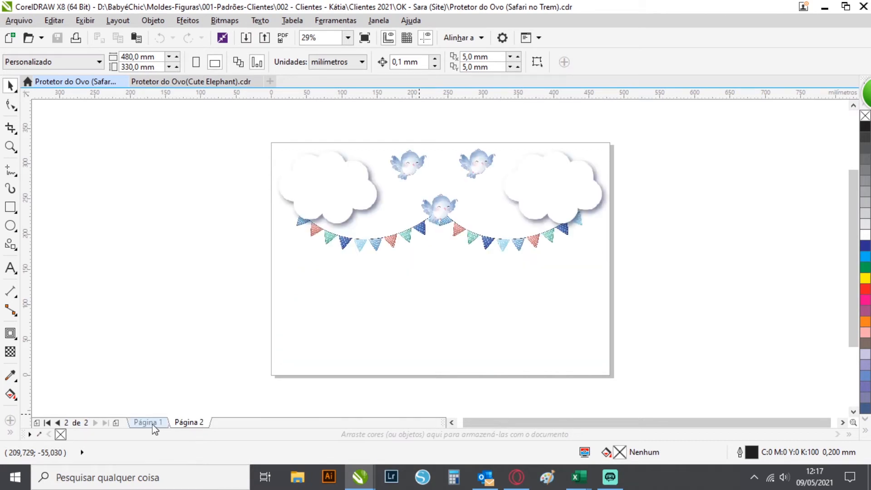
pyautogui.click(200, 81)
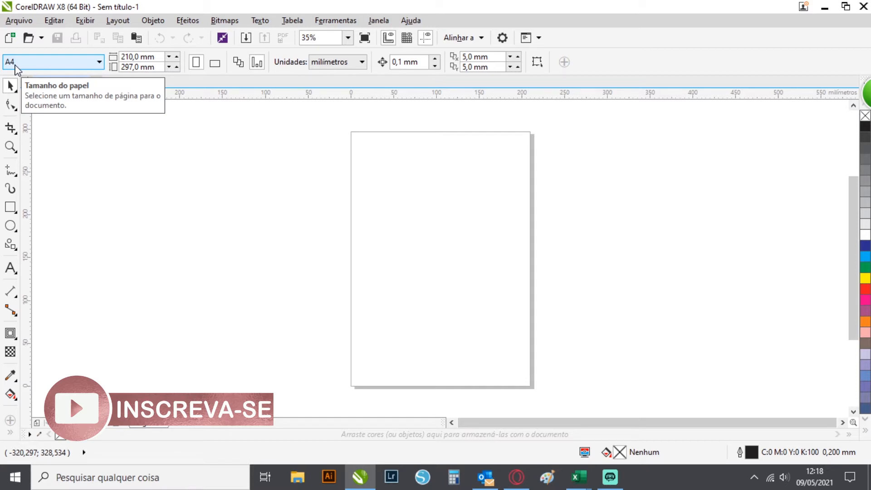
# Set the new document's page to Ofício size in landscape orientation
pyautogui.click(98, 63)
pyautogui.click(23, 128)
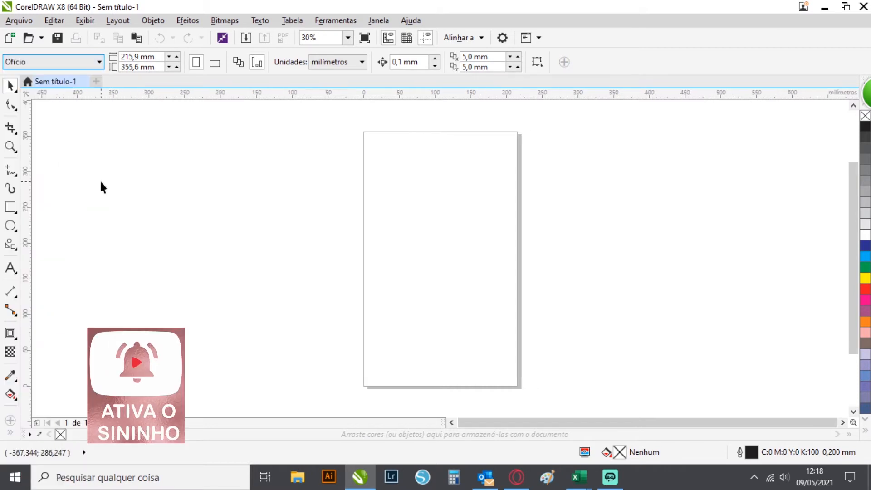
pyautogui.click(214, 64)
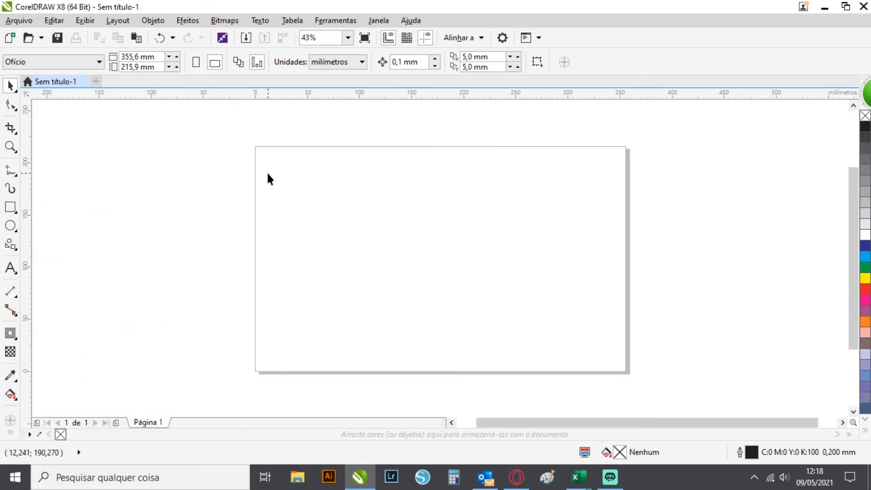
# Import the train image 681 [Convertido] from the safari train folder and place it in the drawing
pyautogui.hotkey('ctrl', 'i')
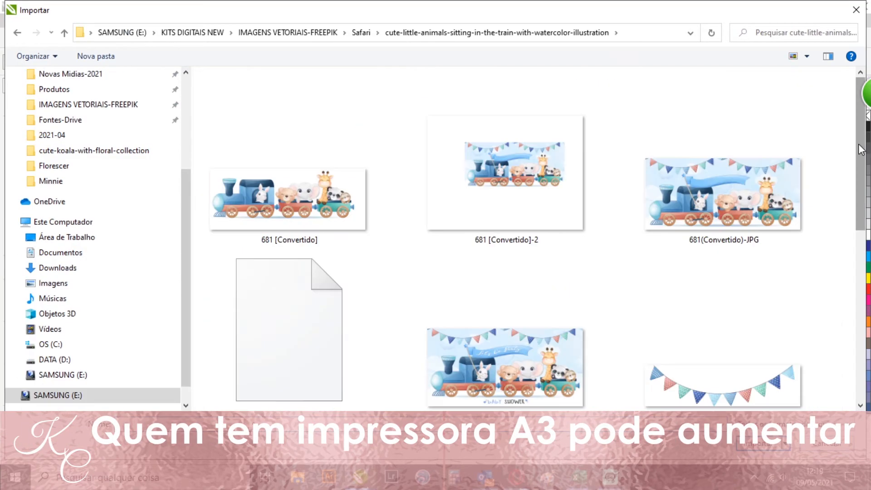
pyautogui.scroll(-3, 535, 234)
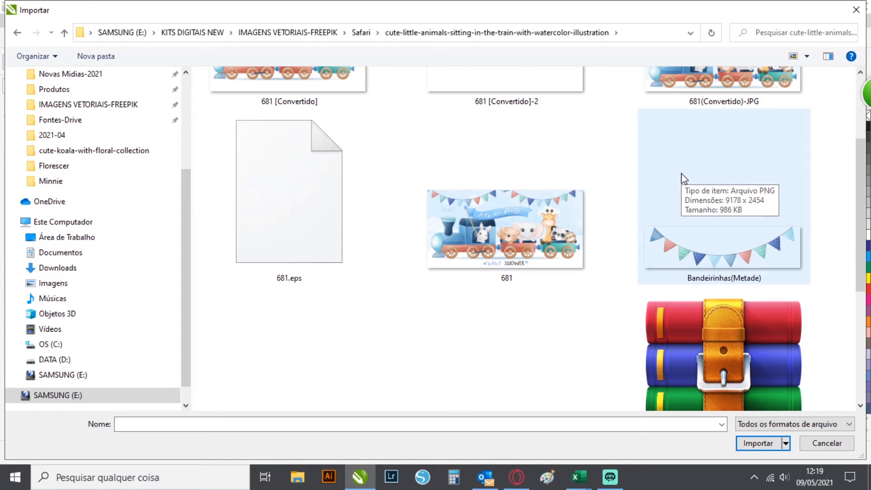
pyautogui.scroll(3, 410, 329)
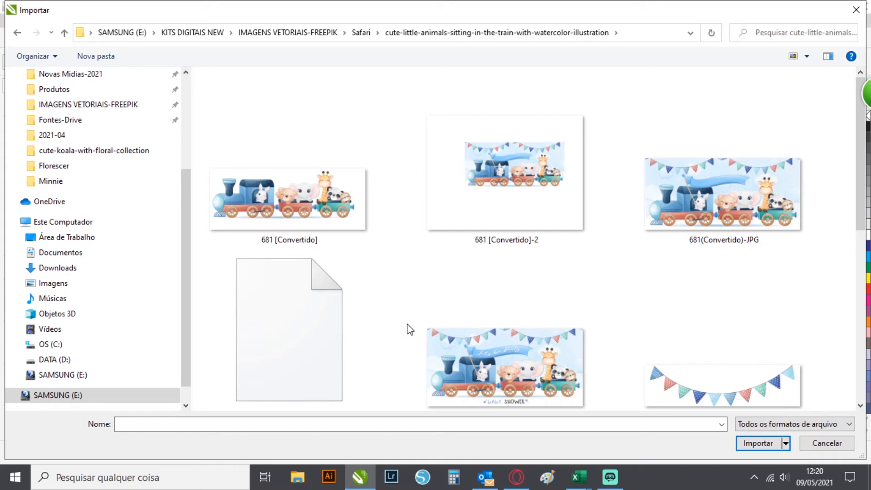
pyautogui.scroll(-4, 430, 235)
pyautogui.scroll(2, 432, 235)
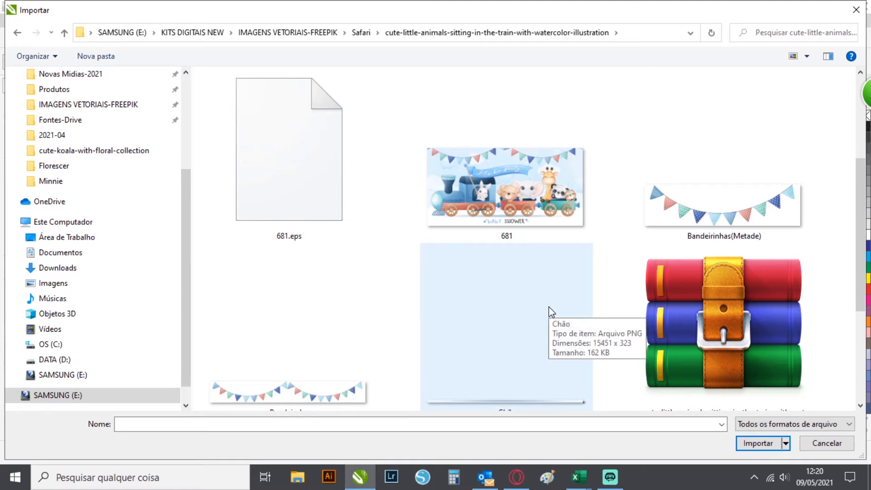
pyautogui.scroll(-4, 659, 314)
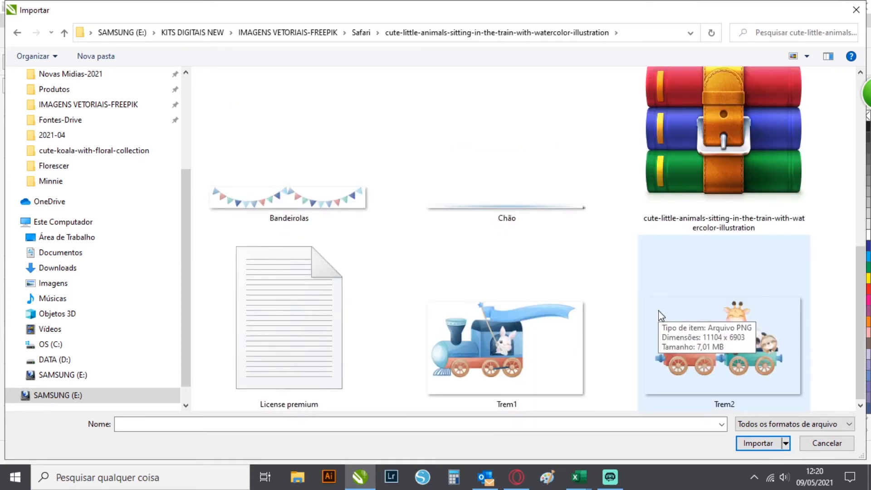
pyautogui.scroll(5, 558, 264)
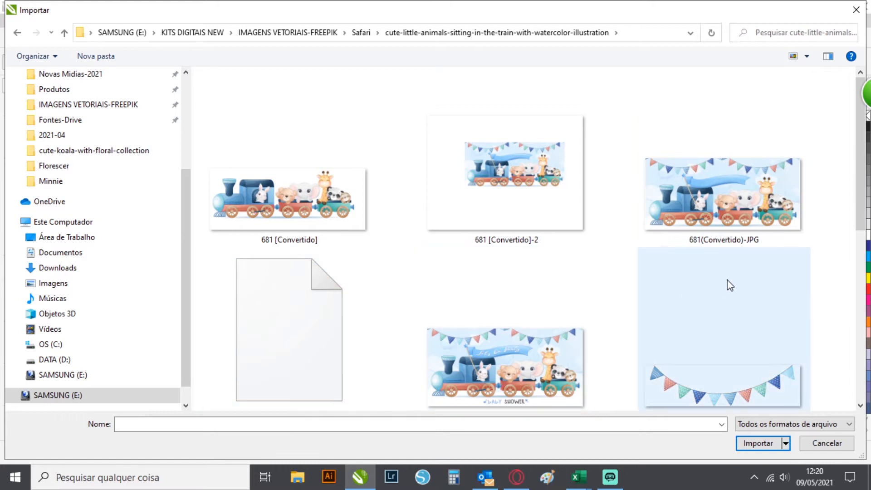
pyautogui.scroll(-6, 730, 285)
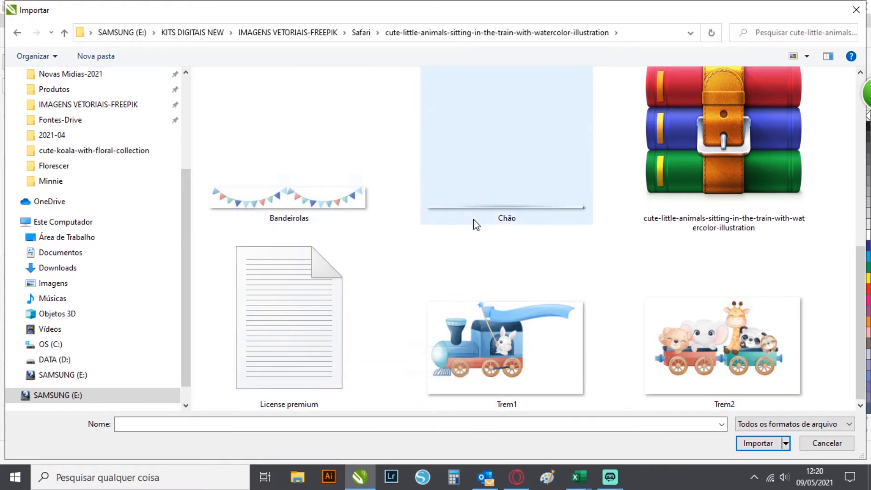
pyautogui.scroll(5, 472, 220)
pyautogui.click(294, 206)
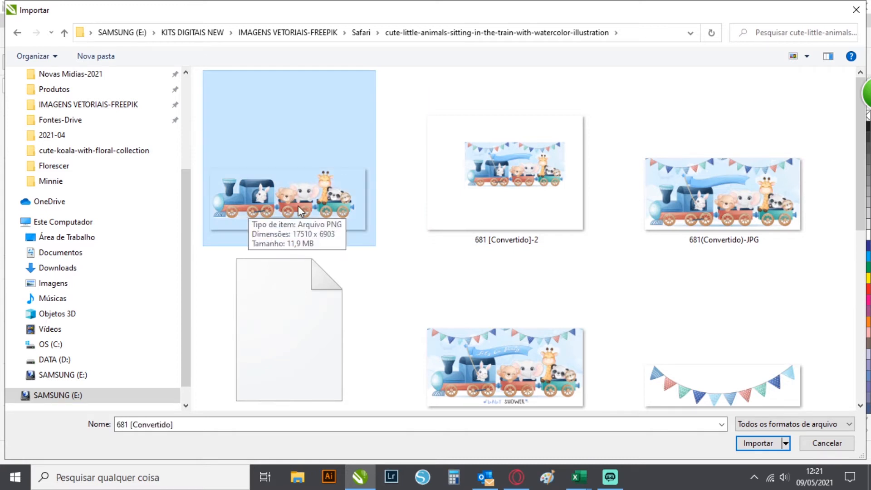
pyautogui.click(758, 444)
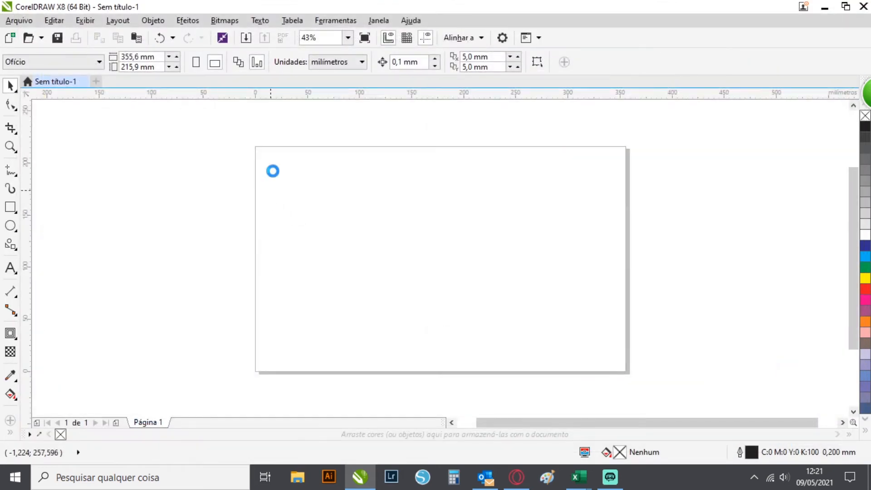
pyautogui.click(95, 147)
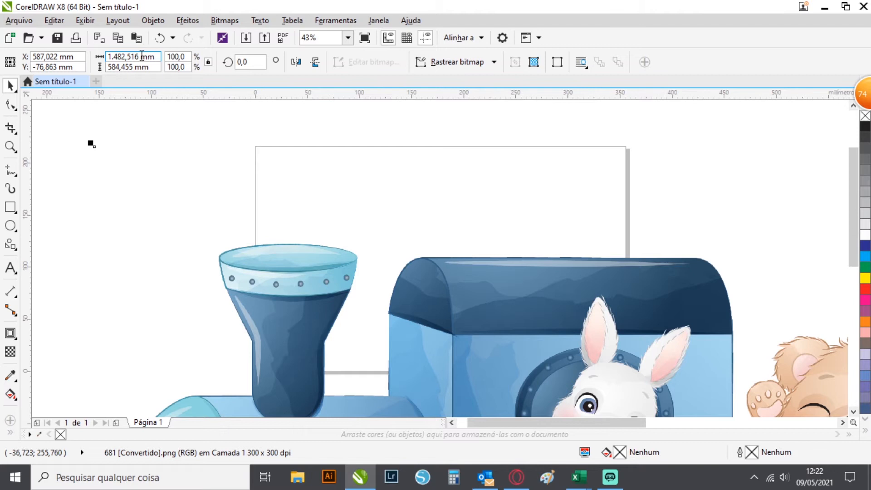
# Set the imported train's width to 345 mm and move it onto the page
pyautogui.moveTo(141, 56); pyautogui.dragTo(87, 61)
pyautogui.click(128, 120)
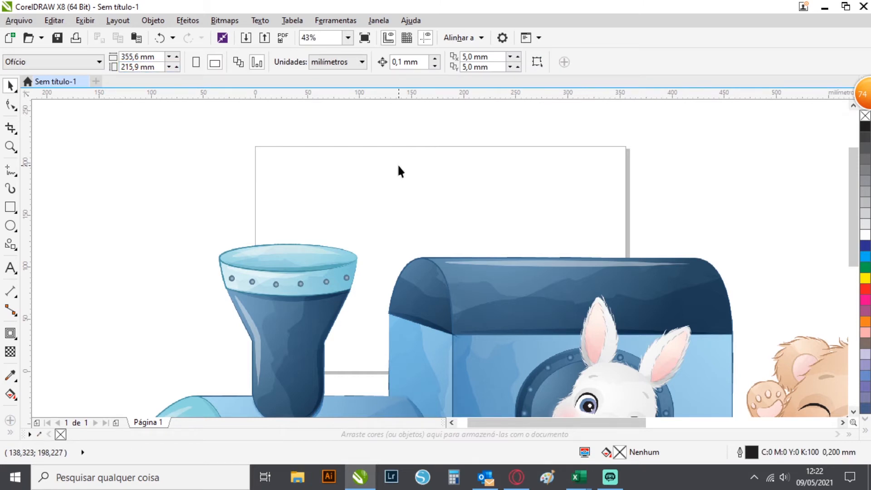
pyautogui.click(283, 290)
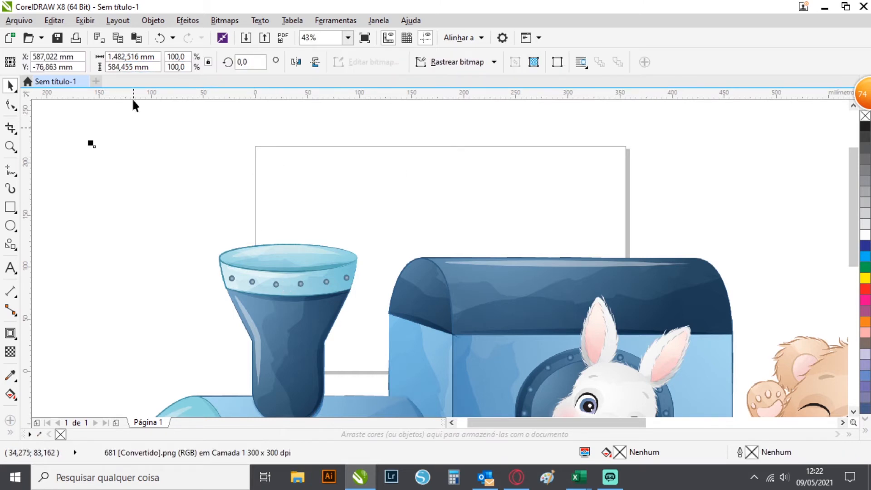
pyautogui.click(122, 57)
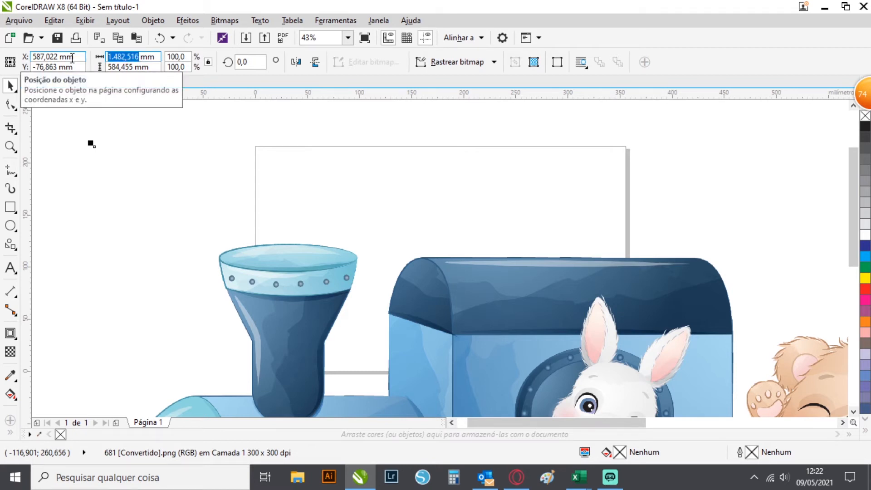
pyautogui.write('345')
pyautogui.press('Return')
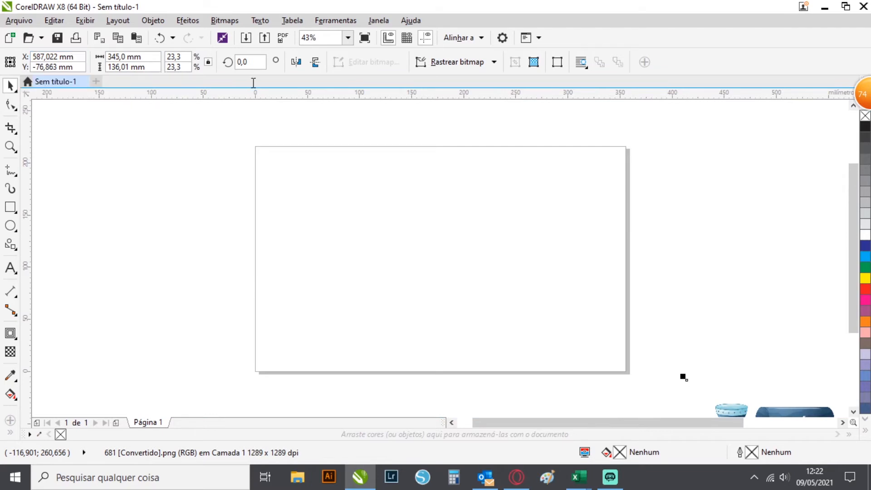
pyautogui.moveTo(746, 411); pyautogui.dragTo(318, 213)
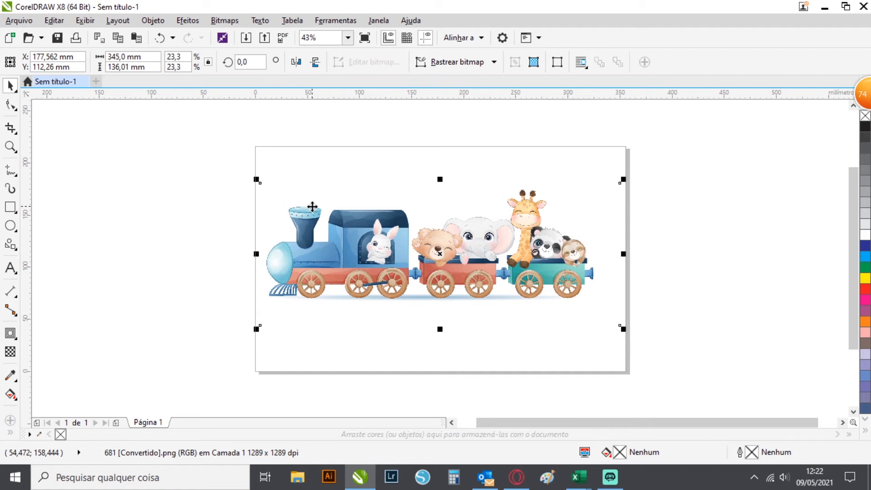
# Try the train at 360 mm wide and shift it slightly on the page
pyautogui.doubleClick(116, 57)
pyautogui.write('360')
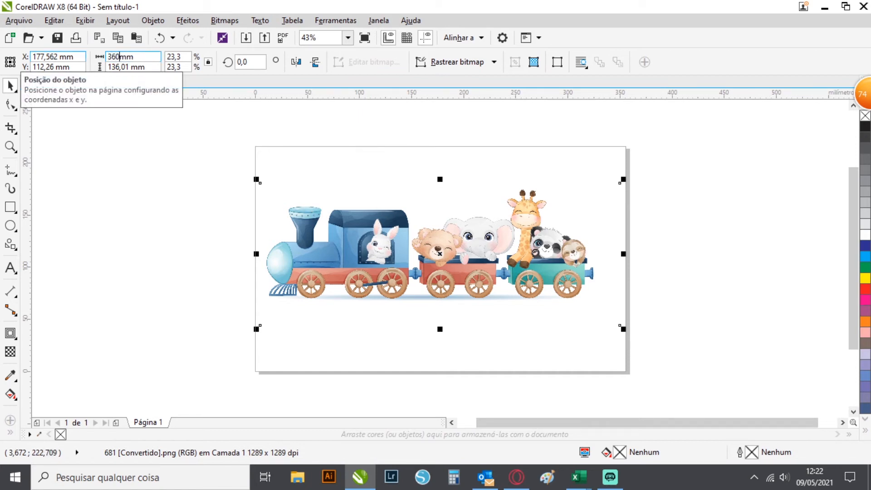
pyautogui.press('Return')
pyautogui.moveTo(364, 231); pyautogui.dragTo(370, 240)
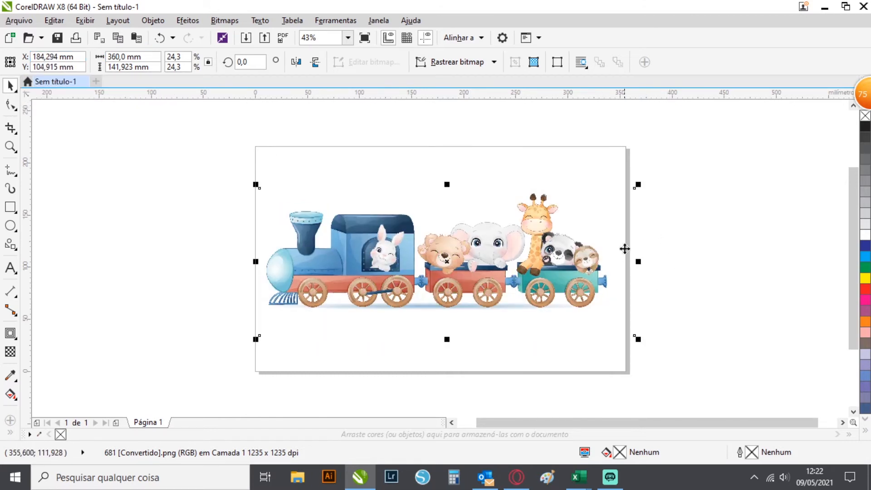
# Set the train's width to 380 mm
pyautogui.moveTo(127, 54); pyautogui.dragTo(61, 53)
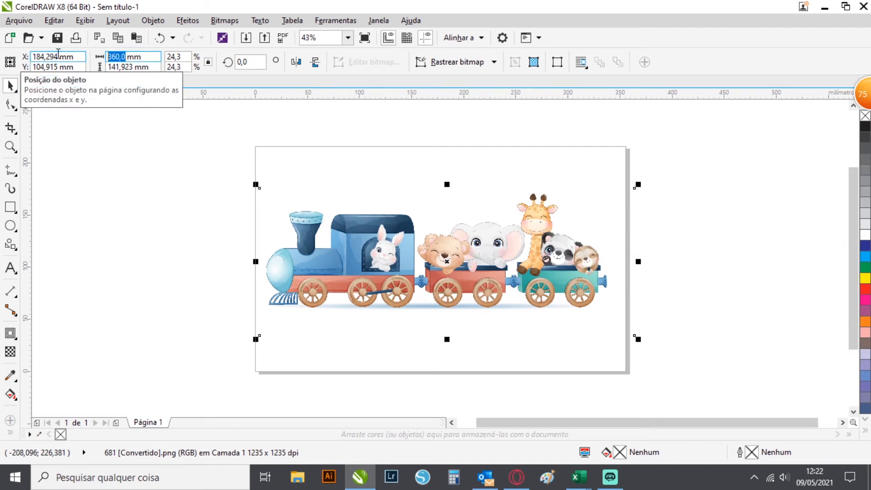
pyautogui.write('380')
pyautogui.press('Return')
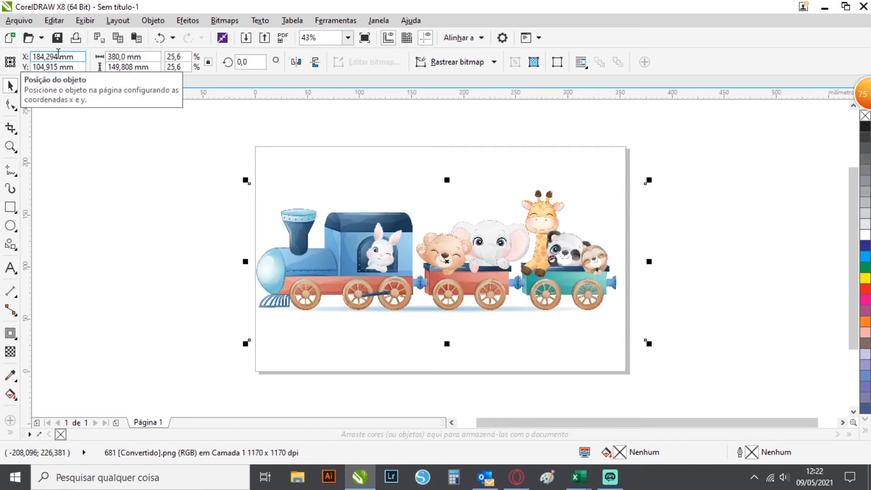
# Move the train down to the lower part of the page and fine-tune its position so the artwork fits between the side edges
pyautogui.moveTo(383, 276); pyautogui.dragTo(388, 283)
pyautogui.moveTo(499, 303); pyautogui.dragTo(499, 331)
pyautogui.press('Down')
pyautogui.press('Down')
pyautogui.press('Down')
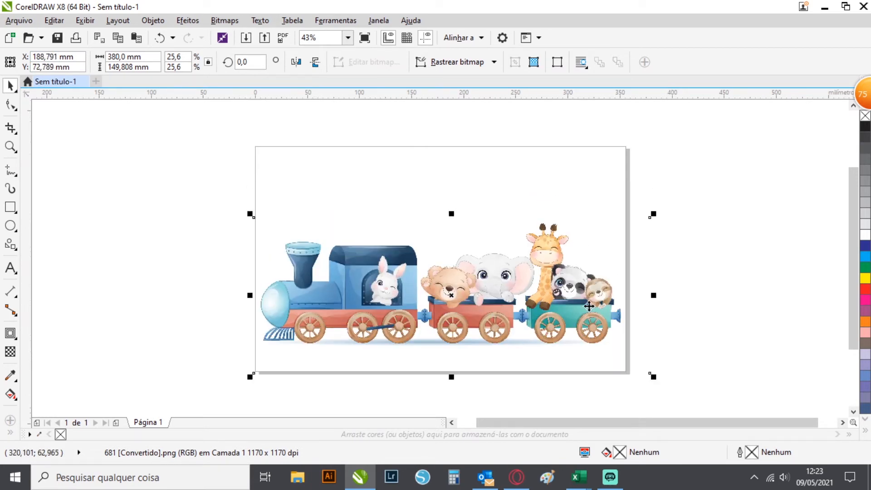
pyautogui.press('Down')
pyautogui.press('Down')
pyautogui.press('Down')
pyautogui.press('Down')
pyautogui.press('Down')
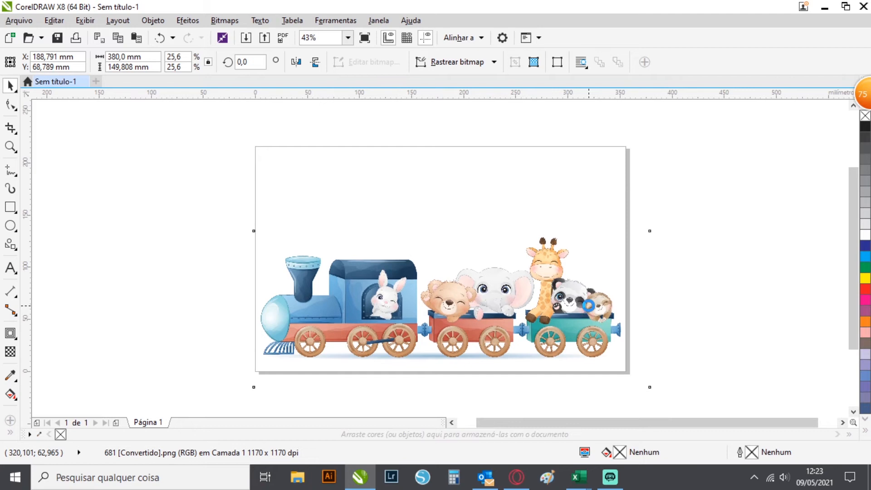
pyautogui.press('Left')
pyautogui.press('Down')
pyautogui.press('Down')
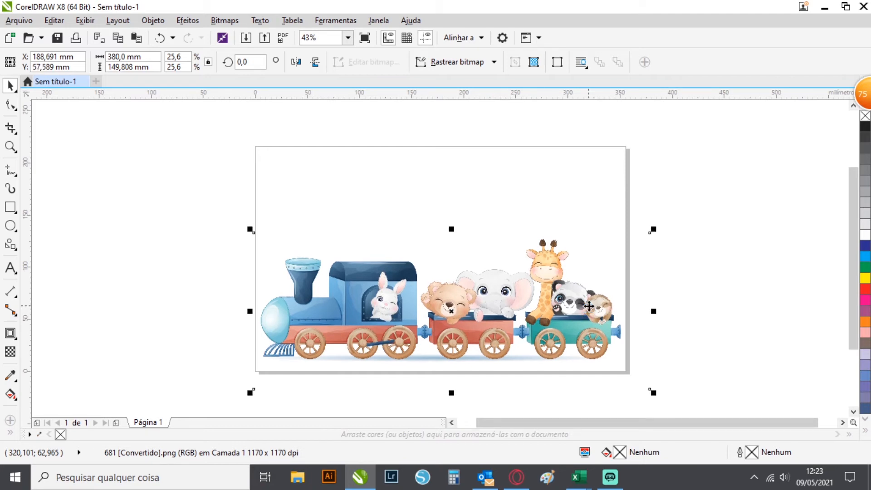
pyautogui.press('Right')
pyautogui.press('Right')
pyautogui.click(730, 228)
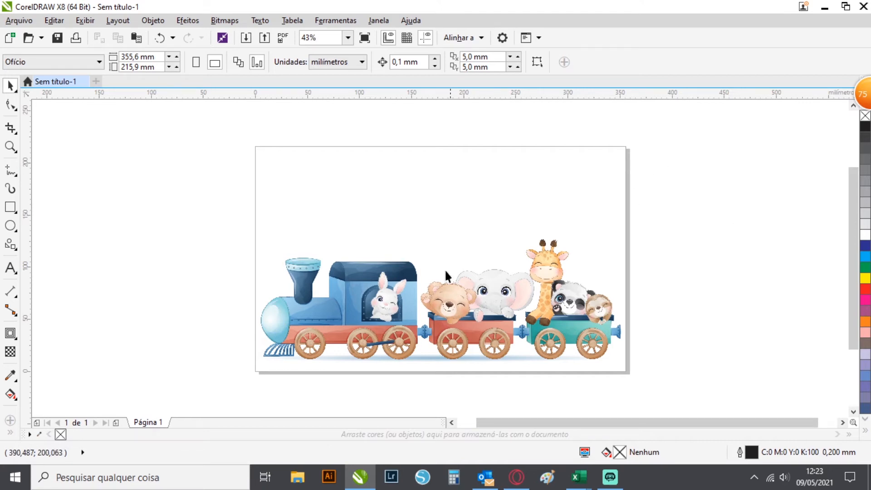
# Import the Bandeirolas bunting image from the same folder and place it in the drawing
pyautogui.click(446, 306)
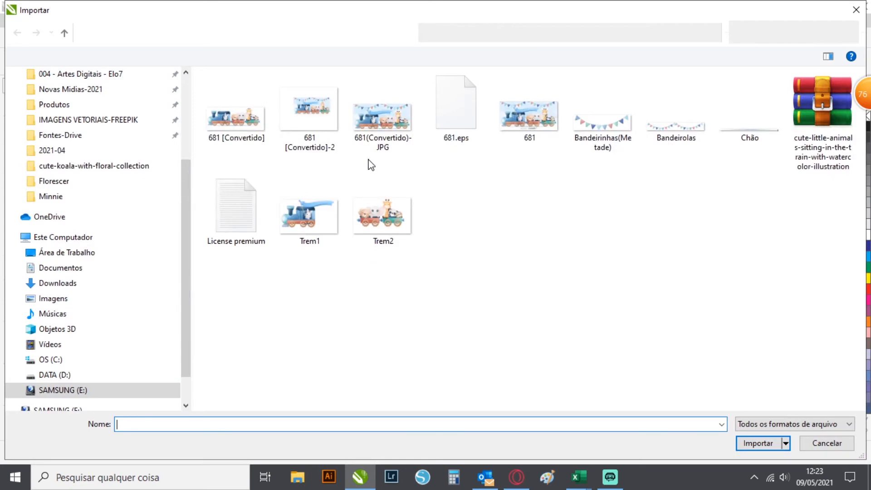
pyautogui.click(602, 128)
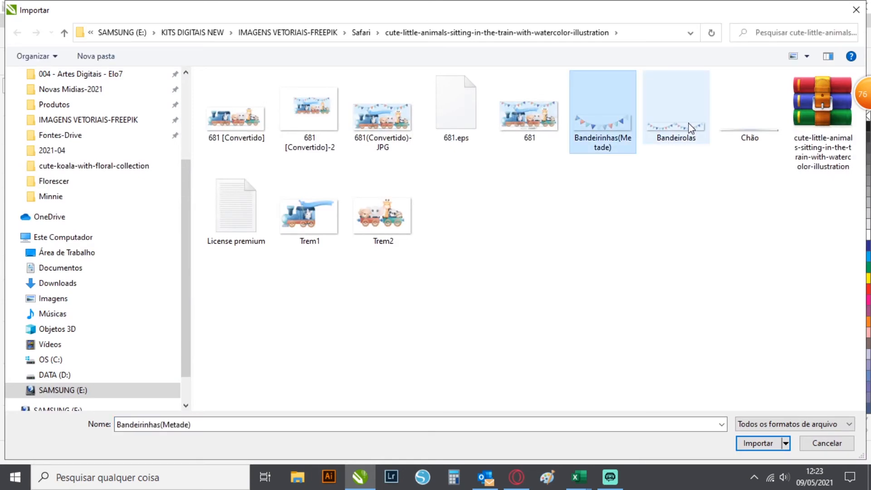
pyautogui.click(690, 129)
pyautogui.click(758, 443)
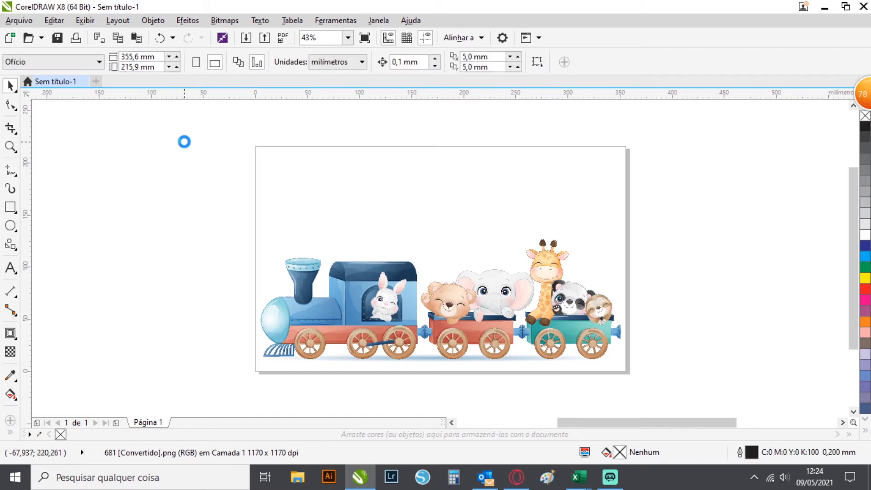
pyautogui.click(184, 141)
# Set the bunting's width to 355 mm and place it along the upper edge of the page
pyautogui.doubleClick(122, 57)
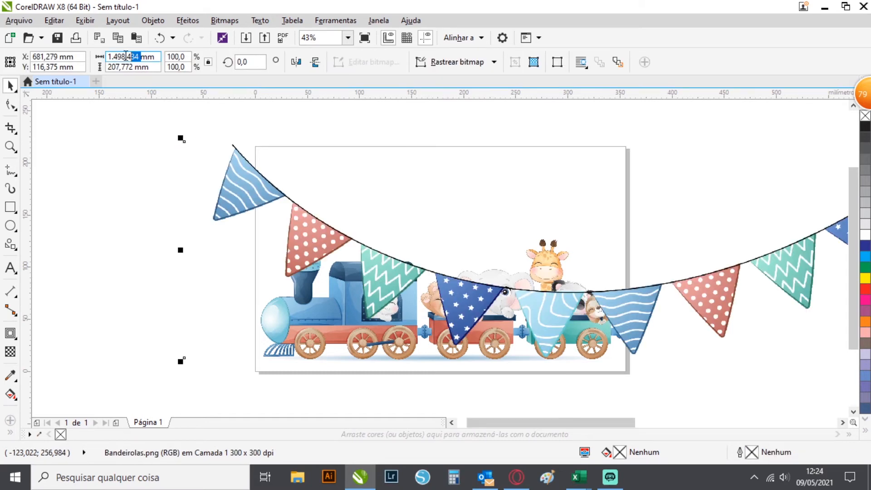
pyautogui.write('355')
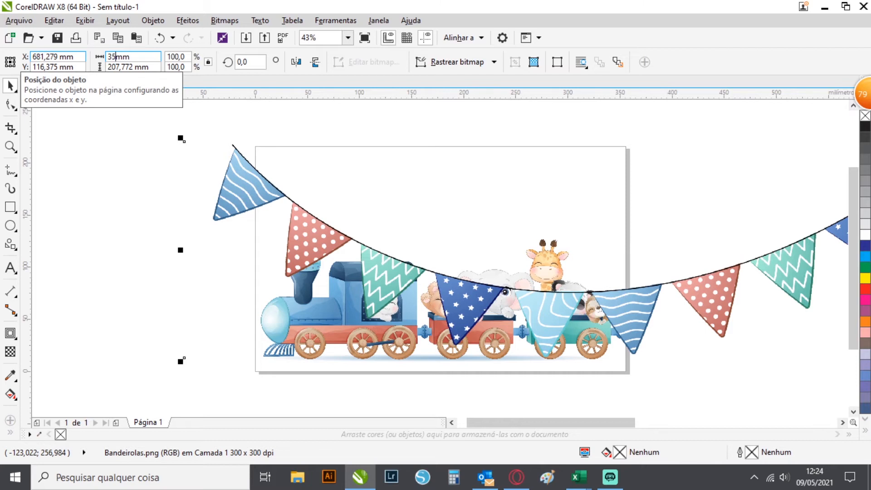
pyautogui.press('Return')
pyautogui.moveTo(795, 233); pyautogui.dragTo(277, 165)
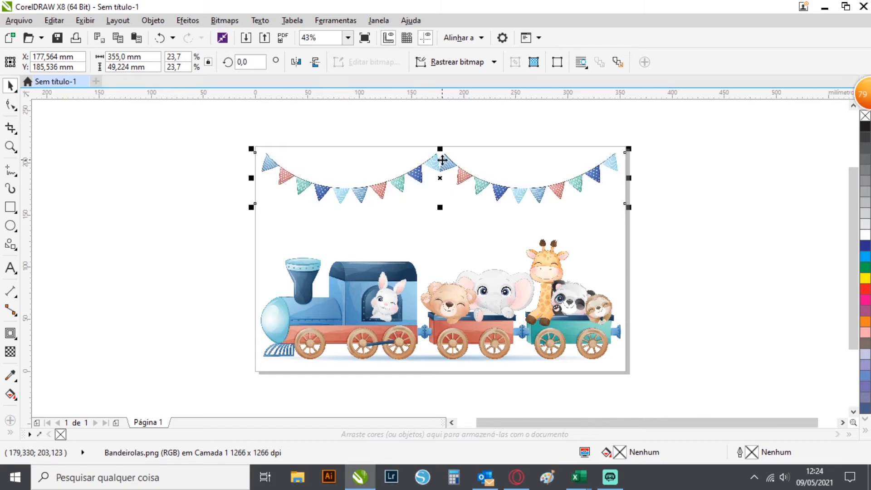
# Nudge the bunting down slightly so it hangs between the page's upper edge and the train
pyautogui.press('Down')
pyautogui.press('Down')
pyautogui.press('Down')
pyautogui.press('Down')
pyautogui.press('Down')
pyautogui.press('Down')
pyautogui.press('Down')
pyautogui.press('Down')
pyautogui.press('Down')
pyautogui.press('Down')
pyautogui.press('Down')
pyautogui.press('Down')
pyautogui.press('Down')
pyautogui.press('Down')
pyautogui.press('Down')
pyautogui.press('Down')
pyautogui.press('Down')
pyautogui.press('Down')
pyautogui.press('Down')
pyautogui.press('Down')
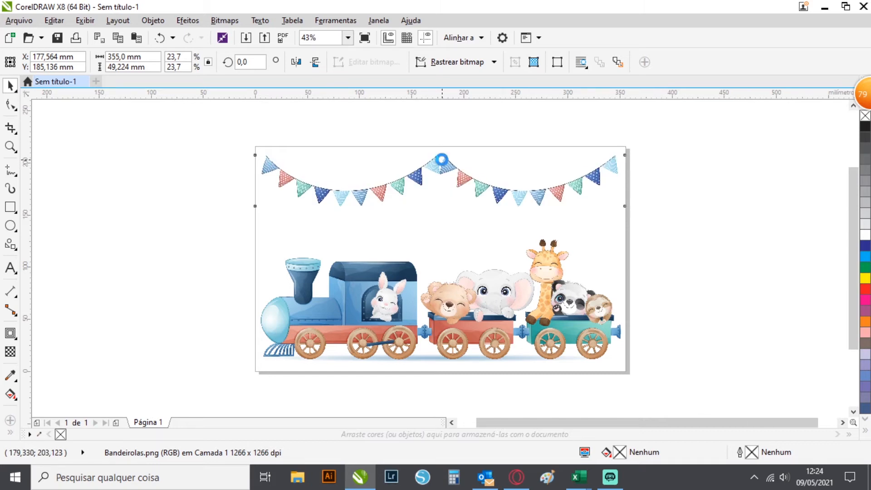
pyautogui.press('Down')
pyautogui.press('Down')
pyautogui.press('Down')
pyautogui.press('Down')
pyautogui.press('Down')
pyautogui.press('Down')
pyautogui.press('Down')
pyautogui.press('Down')
pyautogui.press('Down')
pyautogui.press('Down')
pyautogui.press('Down')
pyautogui.press('Down')
pyautogui.press('Down')
pyautogui.press('Down')
pyautogui.press('Down')
pyautogui.press('Down')
pyautogui.press('Down')
pyautogui.press('Down')
pyautogui.press('Down')
pyautogui.press('Down')
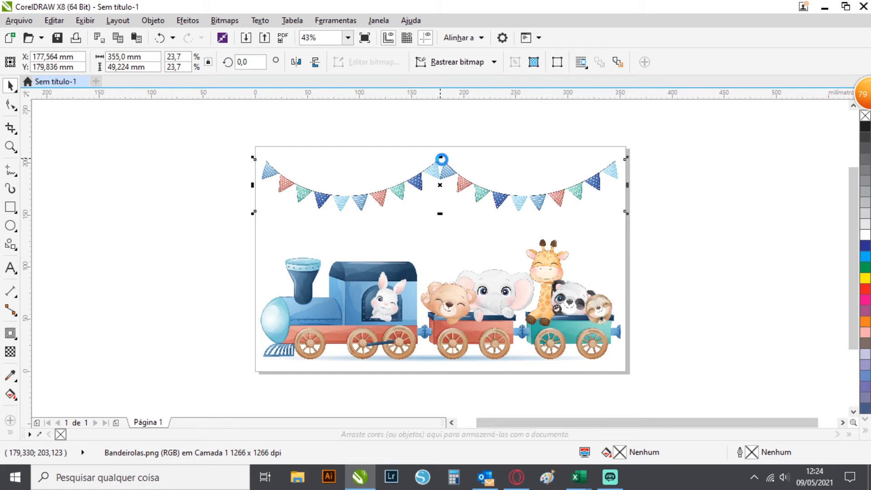
pyautogui.press('Down')
pyautogui.press('Down')
pyautogui.press('Down')
pyautogui.press('Down')
pyautogui.press('Down')
pyautogui.press('Down')
pyautogui.press('Down')
pyautogui.press('Down')
pyautogui.press('Down')
pyautogui.press('Down')
pyautogui.press('Down')
pyautogui.press('Down')
pyautogui.press('Down')
pyautogui.press('Down')
pyautogui.press('Down')
pyautogui.press('Down')
pyautogui.press('Down')
pyautogui.press('Down')
pyautogui.press('Down')
pyautogui.press('Down')
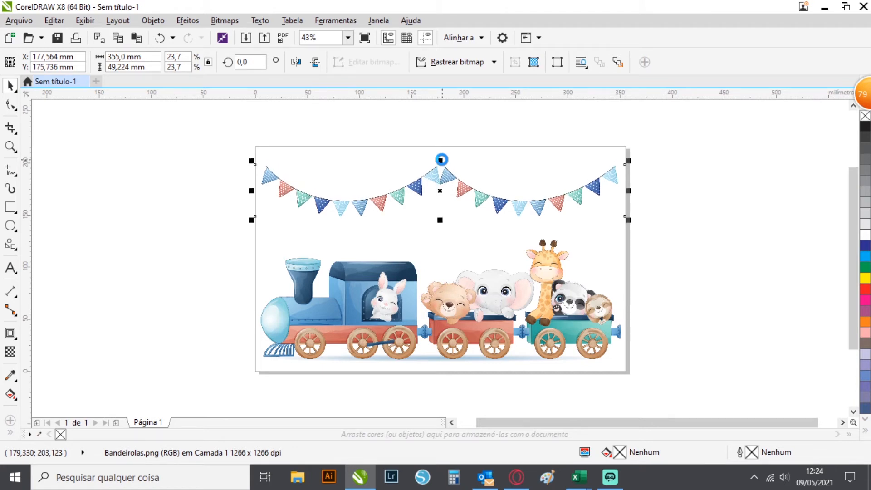
pyautogui.press('Down')
pyautogui.press('Down')
pyautogui.press('Down')
pyautogui.press('Down')
pyautogui.press('Down')
pyautogui.press('Down')
pyautogui.press('Down')
pyautogui.press('Down')
pyautogui.press('Down')
pyautogui.press('Down')
pyautogui.press('Down')
pyautogui.press('Down')
pyautogui.press('Down')
pyautogui.press('Down')
pyautogui.press('Down')
pyautogui.press('Down')
pyautogui.press('Down')
pyautogui.press('Down')
pyautogui.press('Down')
pyautogui.press('Down')
pyautogui.press('Up')
pyautogui.press('Up')
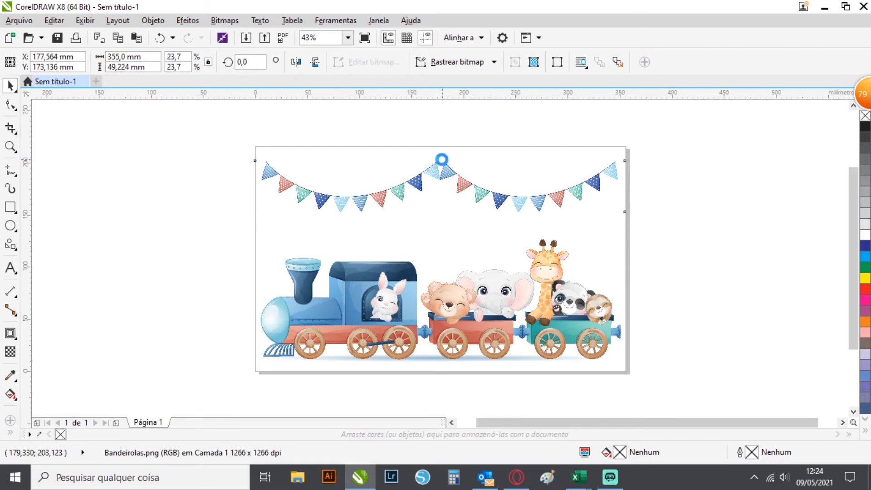
# Nudge the bunting up by about 7 mm toward the page's upper edge, and deselect it
pyautogui.press('Up')
pyautogui.press('Up')
pyautogui.press('Up')
pyautogui.press('Up')
pyautogui.press('Up')
pyautogui.press('Up')
pyautogui.press('Up')
pyautogui.press('Up')
pyautogui.press('Up')
pyautogui.press('Up')
pyautogui.press('Up')
pyautogui.press('Up')
pyautogui.press('Up')
pyautogui.press('Up')
pyautogui.press('Up')
pyautogui.press('Up')
pyautogui.press('Up')
pyautogui.press('Up')
pyautogui.press('Up')
pyautogui.press('Up')
pyautogui.press('Up')
pyautogui.press('Up')
pyautogui.press('Up')
pyautogui.press('Up')
pyautogui.press('Up')
pyautogui.press('Up')
pyautogui.press('Up')
pyautogui.press('Up')
pyautogui.press('Up')
pyautogui.press('Up')
pyautogui.press('Up')
pyautogui.press('Up')
pyautogui.press('Up')
pyautogui.press('Up')
pyautogui.press('Up')
pyautogui.press('Up')
pyautogui.press('Up')
pyautogui.press('Up')
pyautogui.press('Up')
pyautogui.press('Up')
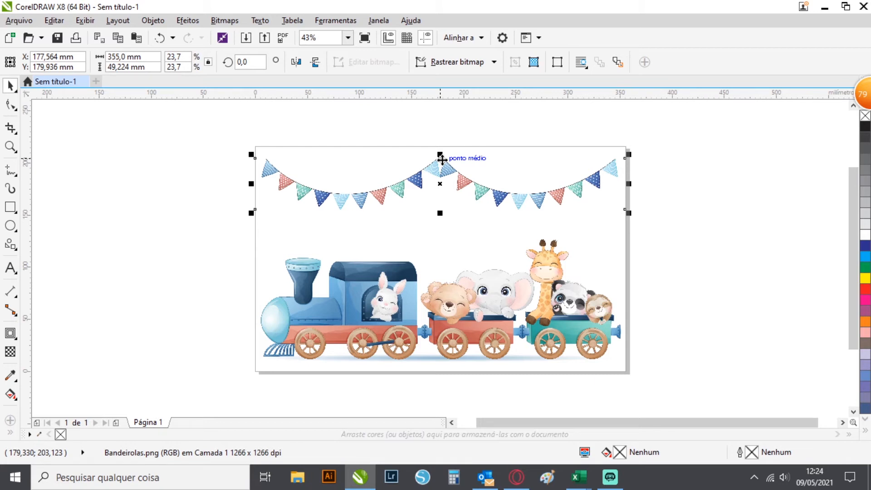
pyautogui.click(721, 176)
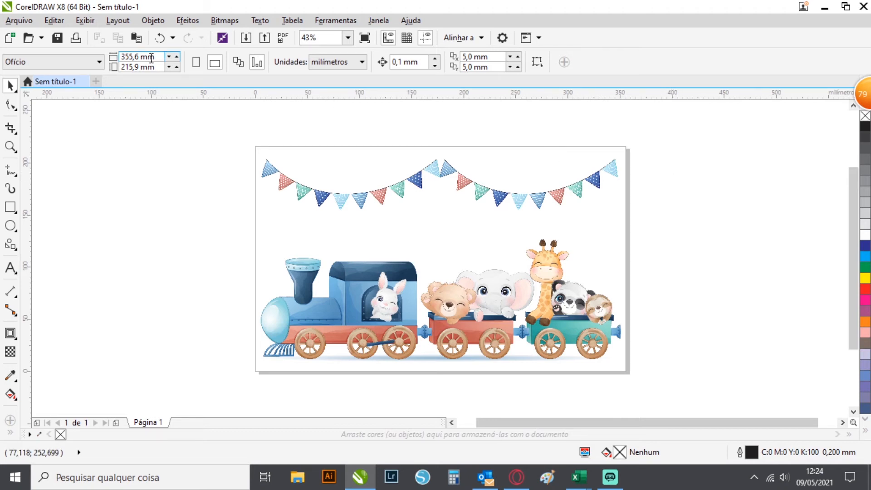
# Import 19-Passarinho Azul[Convertido] and Nuvem from the 001-Extras folder, placing the bird left of the page and the cloud right of it, about 116 mm wide
pyautogui.click(246, 38)
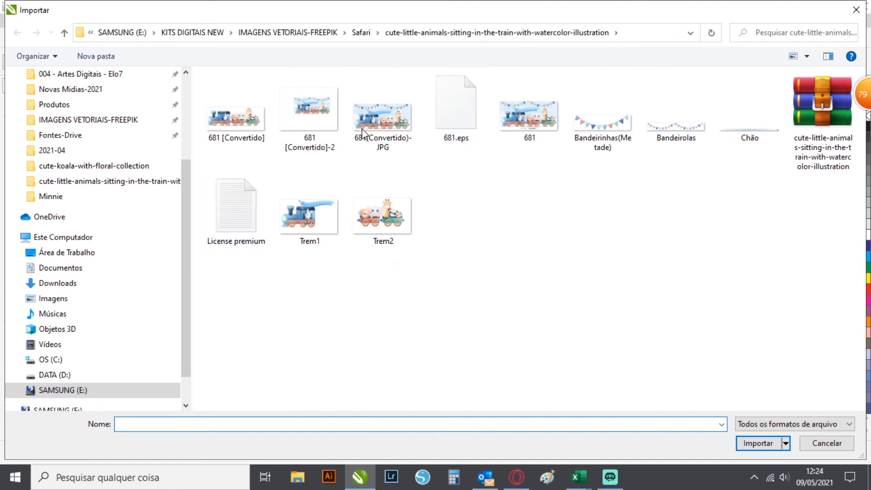
pyautogui.click(93, 120)
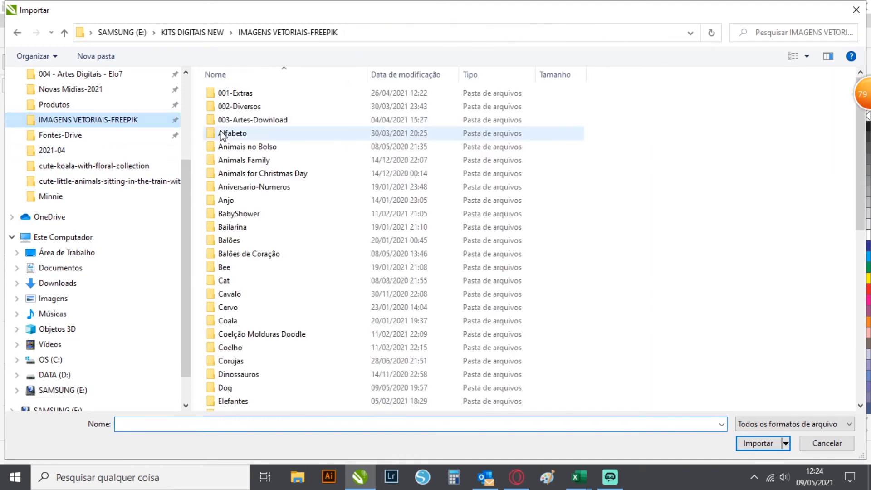
pyautogui.doubleClick(221, 94)
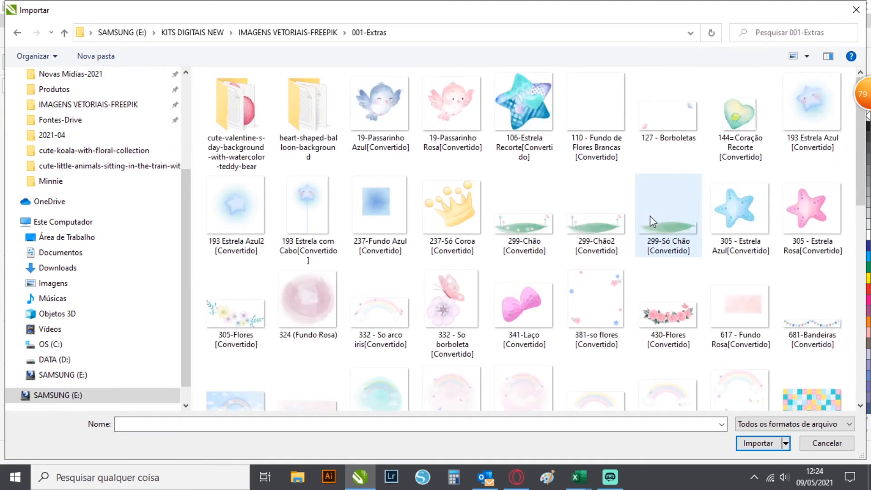
pyautogui.click(376, 119)
pyautogui.moveTo(863, 143); pyautogui.dragTo(858, 331)
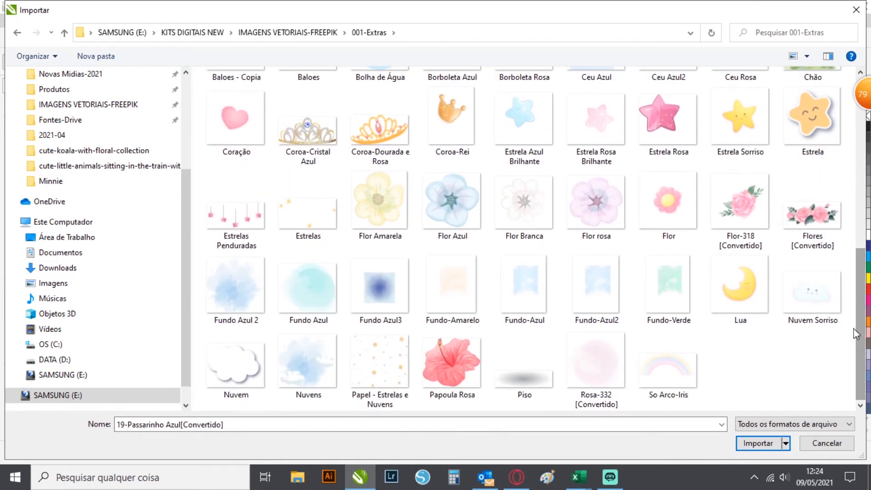
pyautogui.keyDown('ctrl'); pyautogui.click(233, 358); pyautogui.keyUp('ctrl')
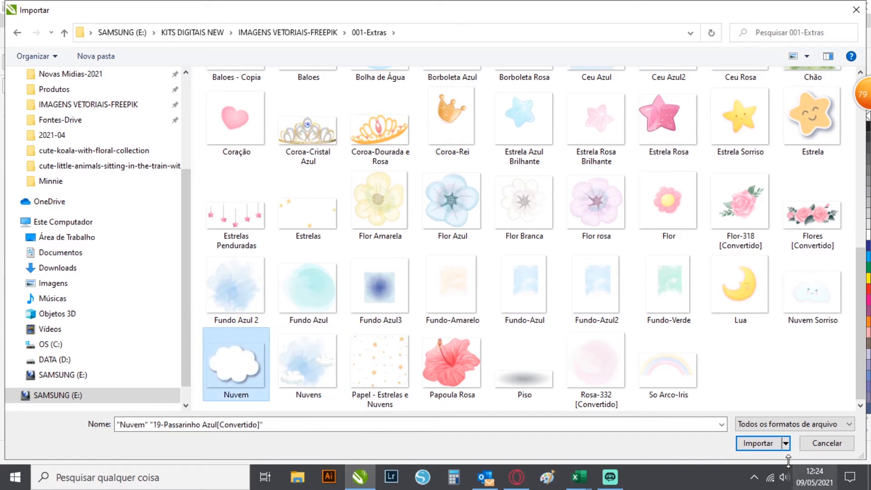
pyautogui.click(759, 443)
pyautogui.click(78, 164)
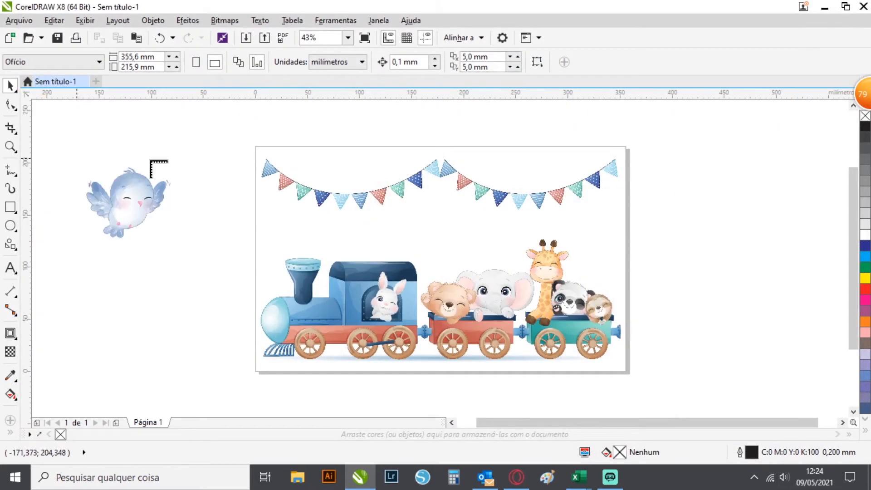
pyautogui.click(625, 159)
pyautogui.moveTo(651, 182); pyautogui.dragTo(747, 315)
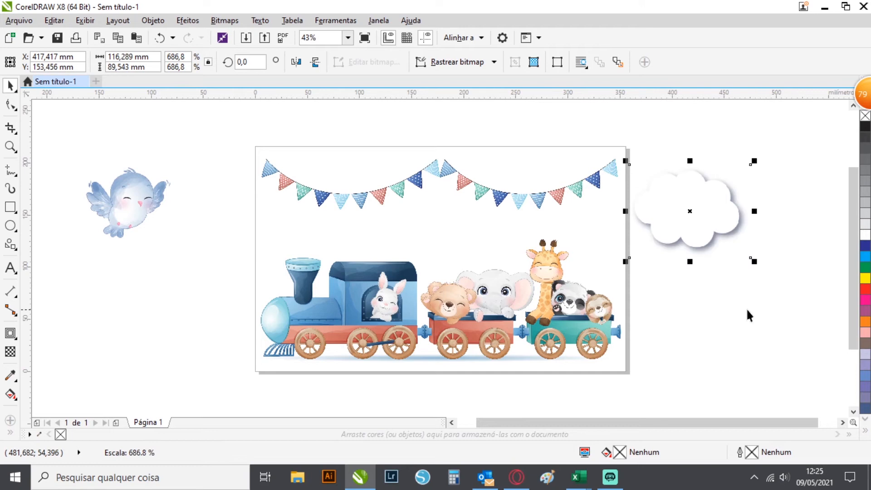
# Scale the blue bird down to 50% and place it under the middle of the bunting, above the train
pyautogui.click(245, 40)
pyautogui.click(142, 193)
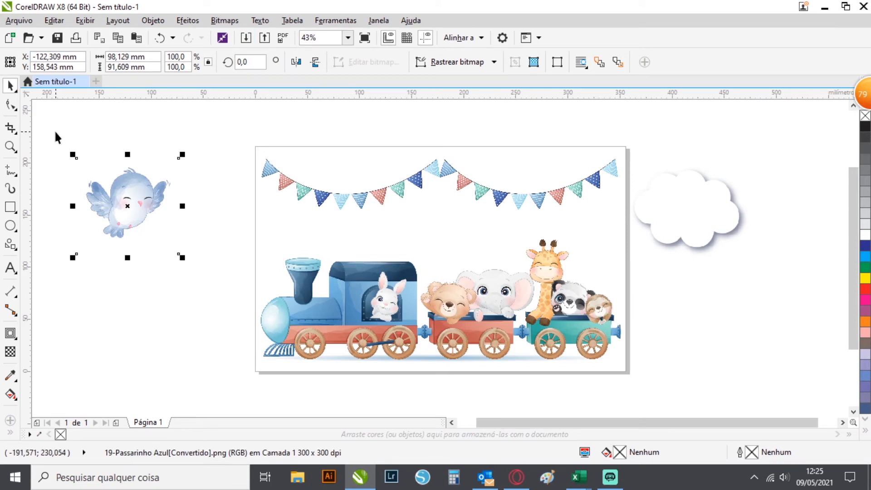
pyautogui.moveTo(72, 155); pyautogui.dragTo(117, 205)
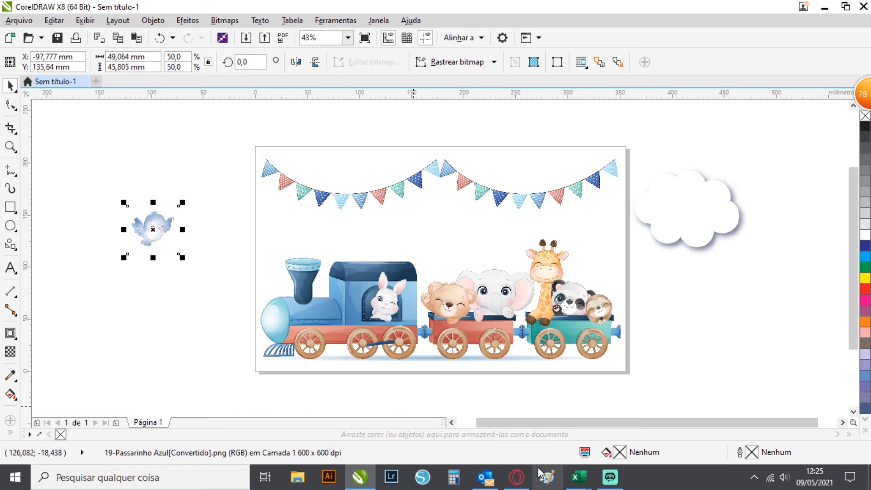
pyautogui.moveTo(155, 228); pyautogui.dragTo(436, 219)
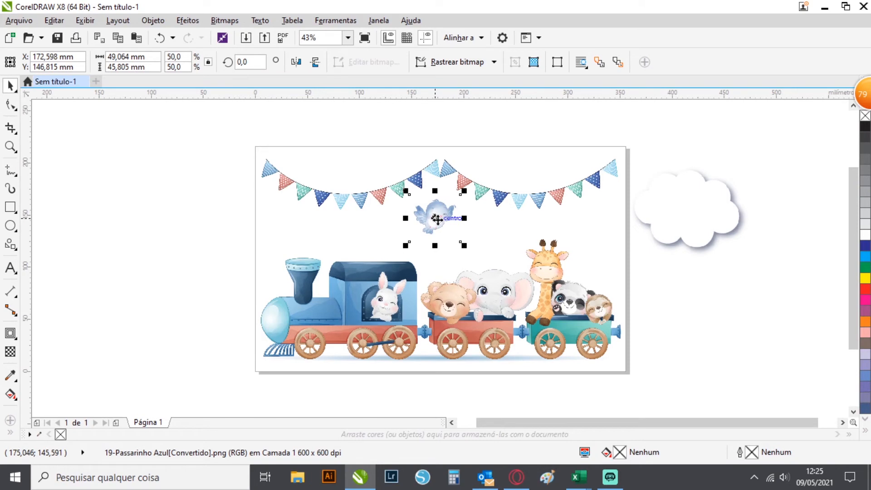
# Insert a new page after Página 1, set it to landscape, and place the cloud in its upper left area
pyautogui.moveTo(687, 213); pyautogui.dragTo(735, 193)
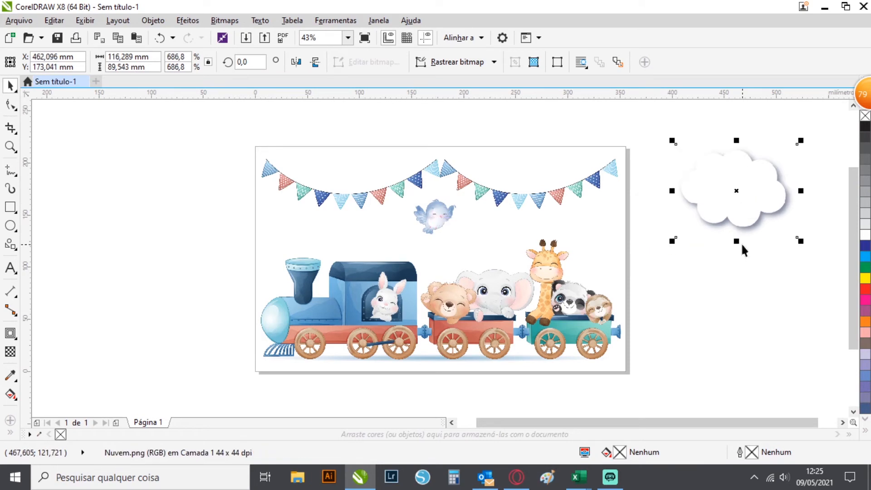
pyautogui.rightClick(143, 422)
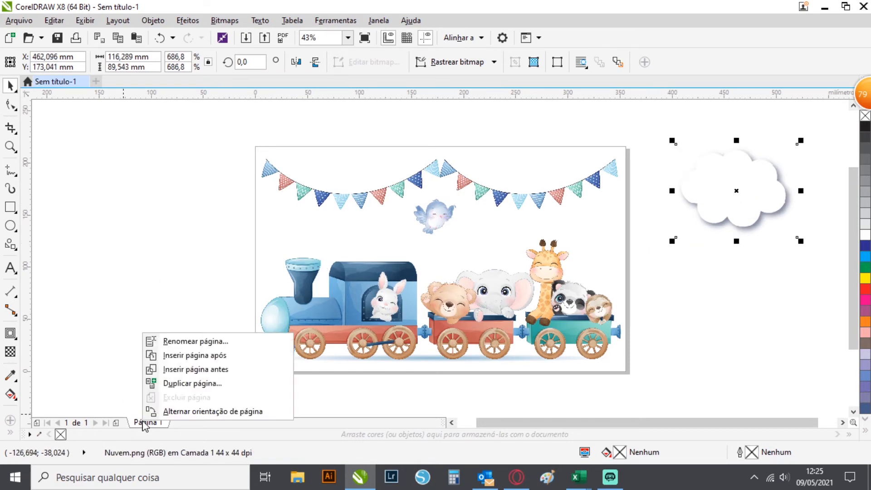
pyautogui.click(205, 355)
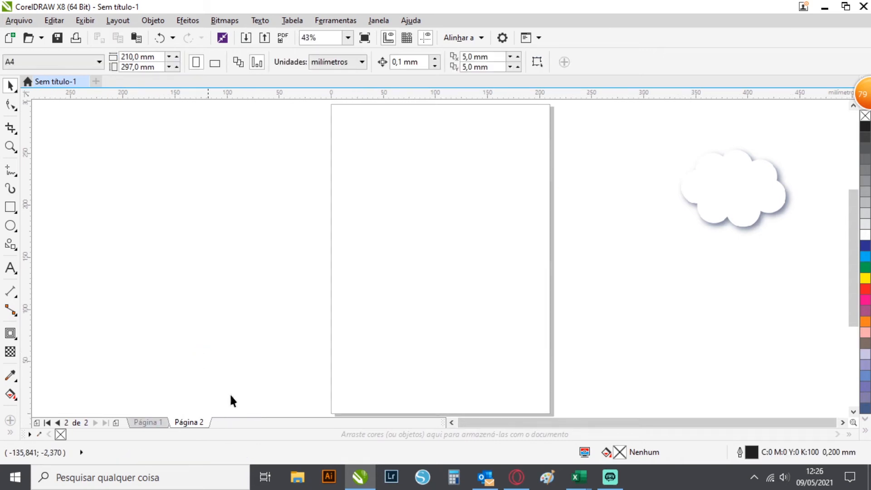
pyautogui.click(214, 63)
pyautogui.click(745, 171)
pyautogui.moveTo(744, 171); pyautogui.dragTo(350, 192)
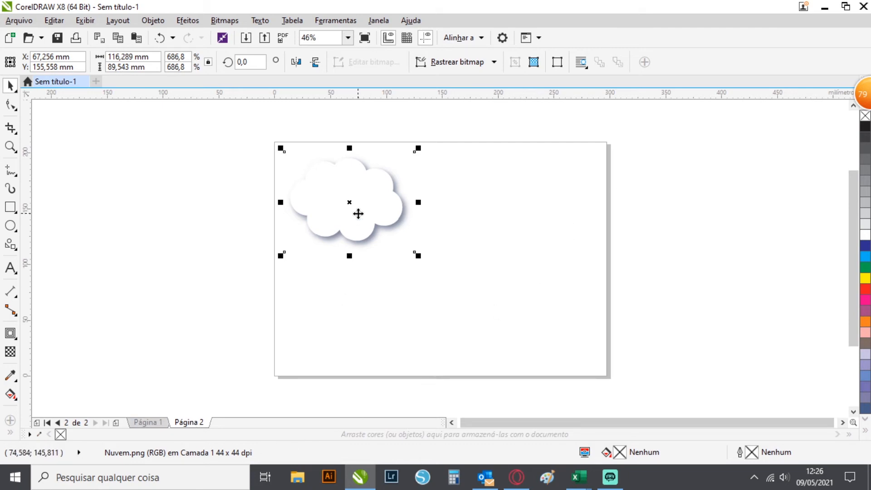
# Bring the cloud to the upper left corner of Página 1 and enlarge it to about 132 mm wide
pyautogui.click(146, 422)
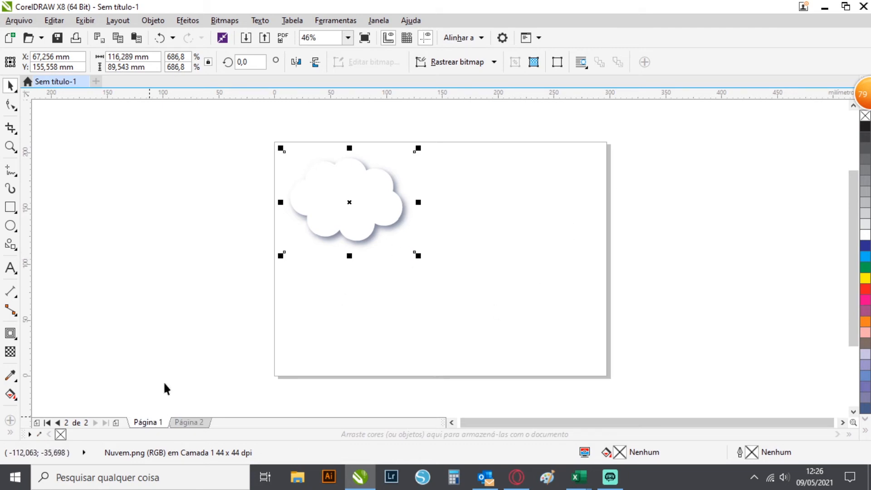
pyautogui.click(195, 426)
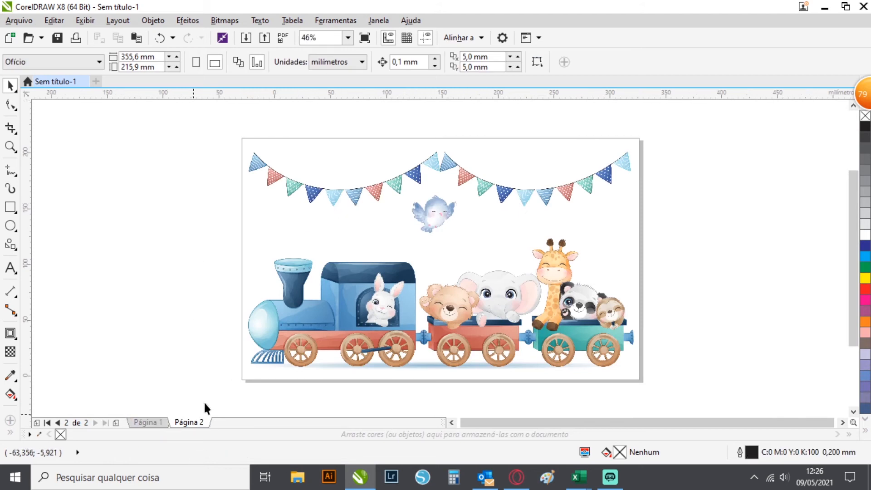
pyautogui.moveTo(362, 176); pyautogui.dragTo(234, 156)
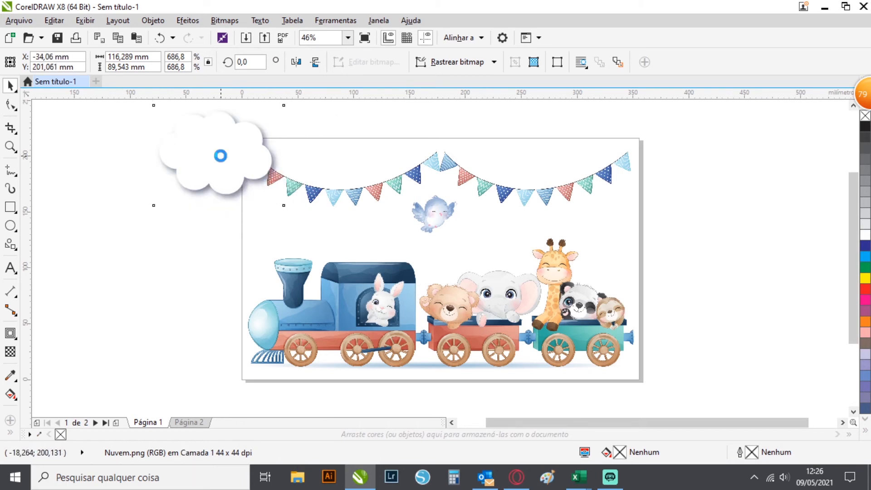
pyautogui.moveTo(150, 209); pyautogui.dragTo(103, 224)
pyautogui.moveTo(195, 155); pyautogui.dragTo(218, 140)
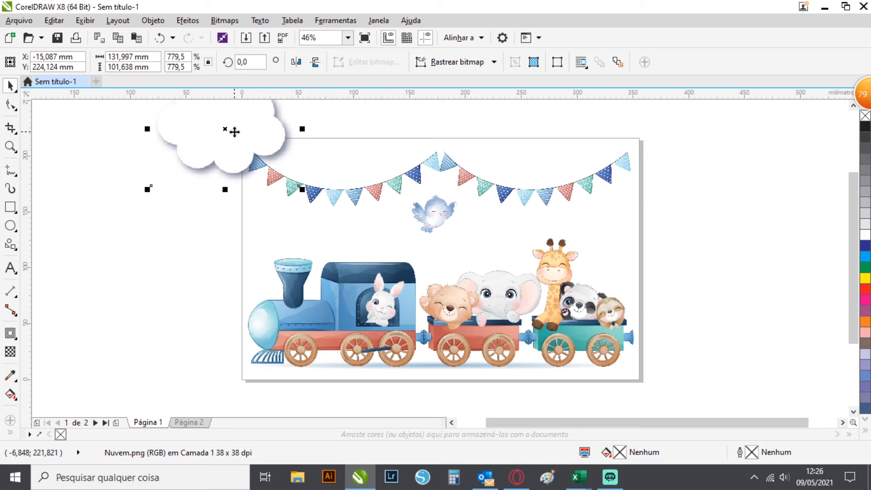
# Move the enlarged cloud to the upper left of Página 2 and place a copy of it on the upper right
pyautogui.moveTo(235, 132); pyautogui.dragTo(146, 149)
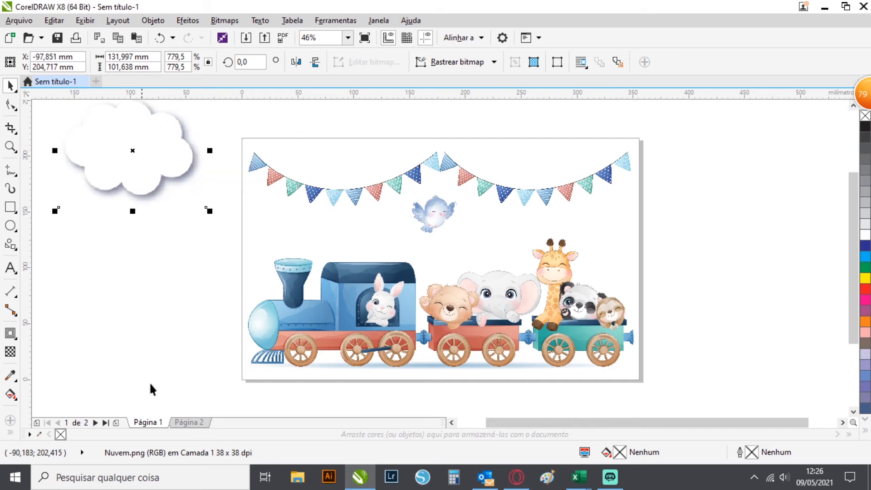
pyautogui.click(179, 423)
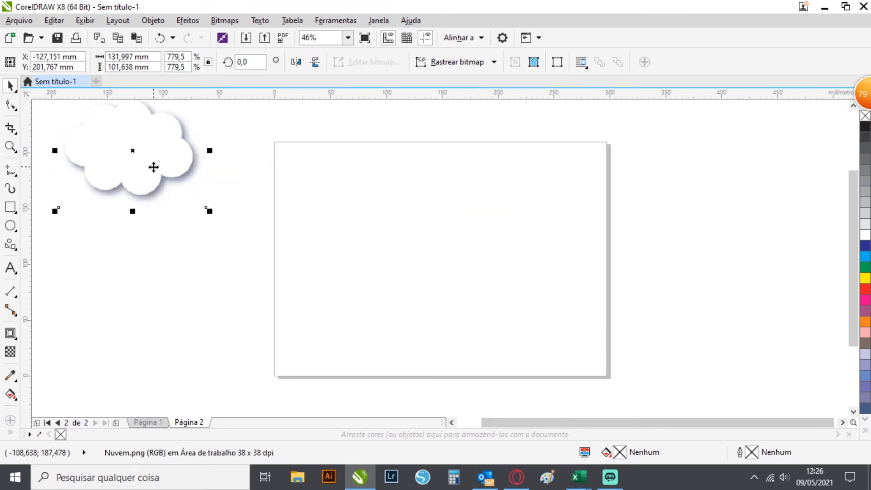
pyautogui.moveTo(153, 167); pyautogui.dragTo(400, 225)
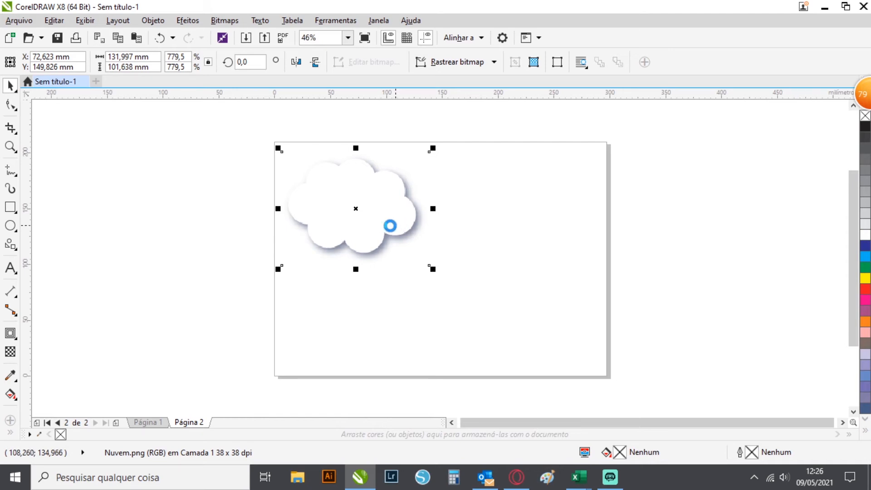
pyautogui.moveTo(364, 218); pyautogui.dragTo(528, 214)
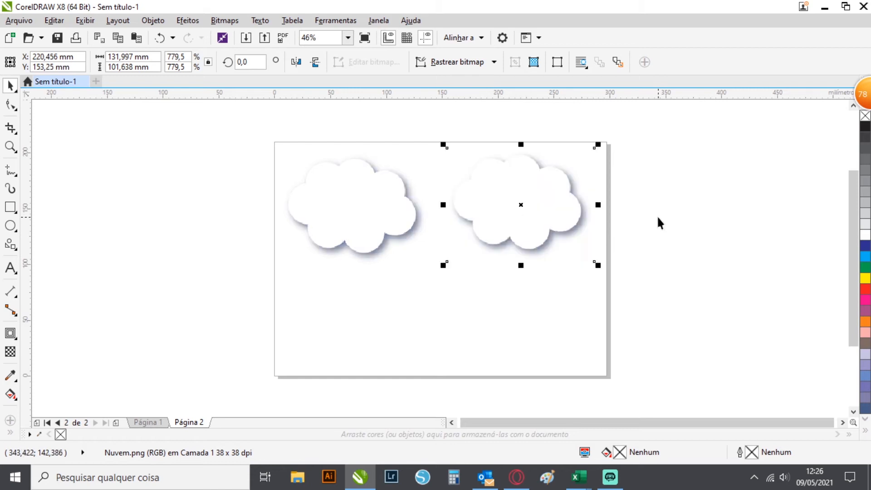
pyautogui.click(664, 218)
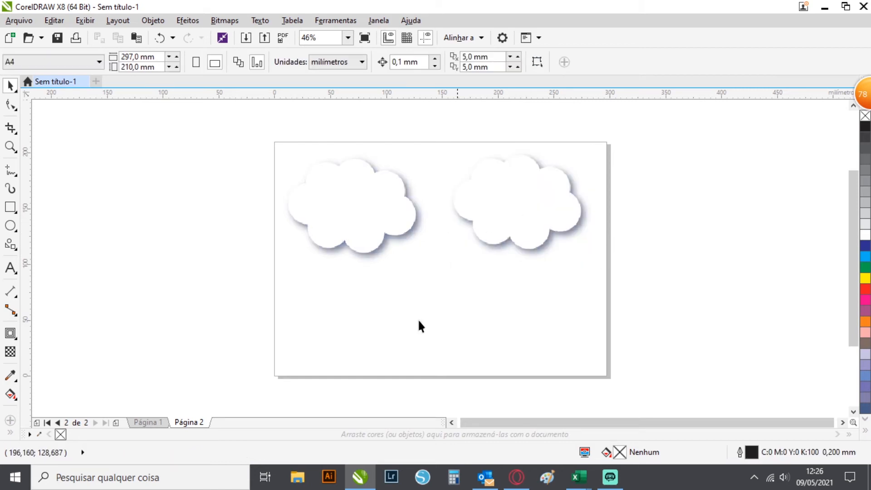
# Import the Safari Trem image from the Manta folder onto Página 1 as a reference, about 237 mm wide, over the page's left side
pyautogui.click(156, 423)
pyautogui.click(429, 219)
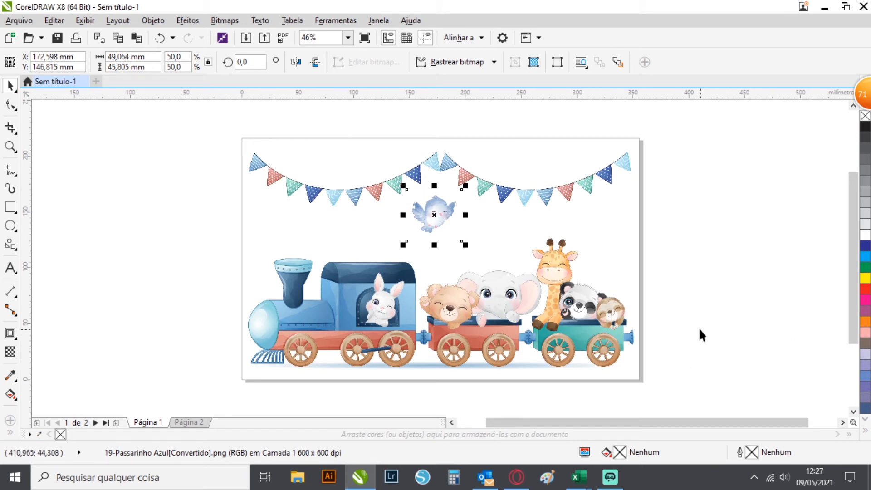
pyautogui.click(247, 39)
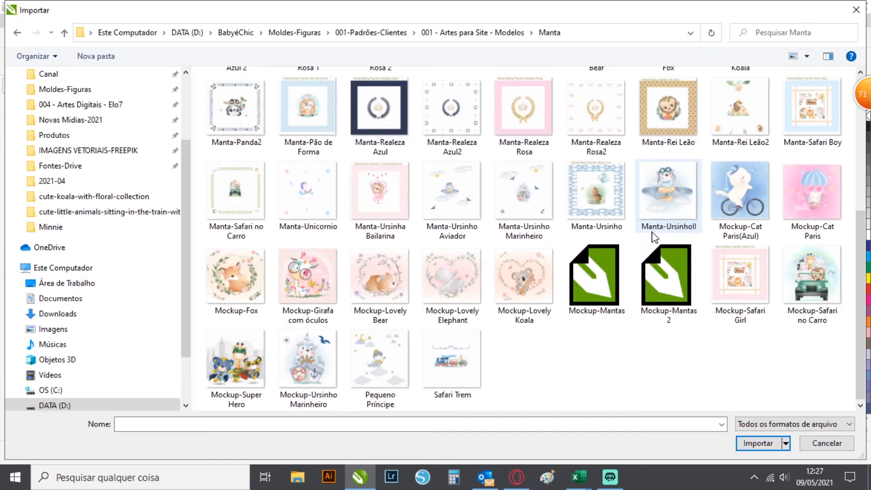
pyautogui.doubleClick(443, 369)
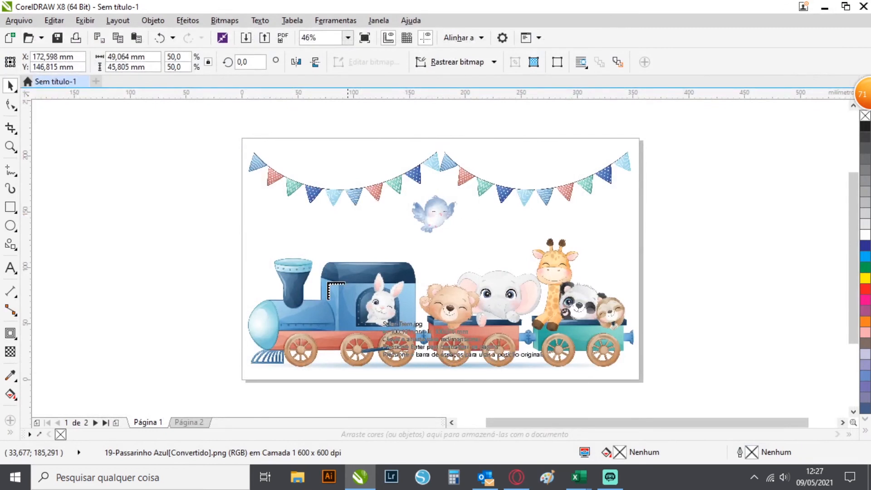
pyautogui.click(71, 137)
pyautogui.moveTo(189, 254); pyautogui.dragTo(378, 369)
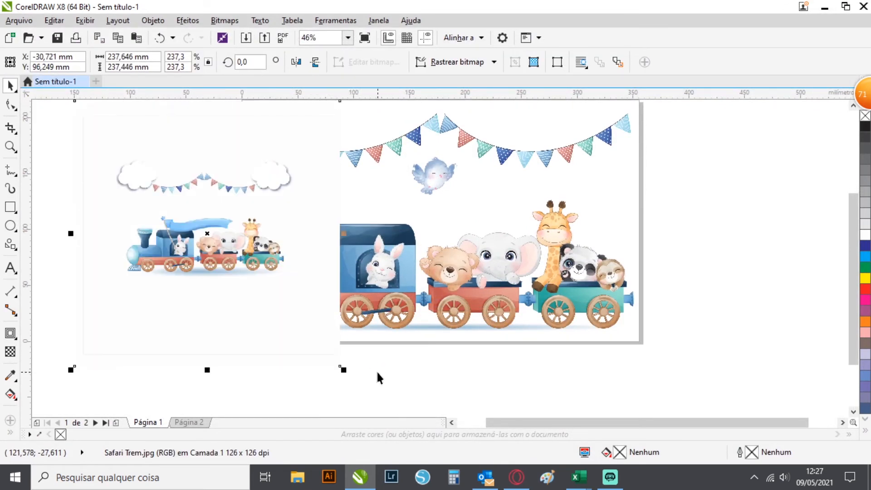
# Shift the Safari Trem reference image left and enlarge it to about 286 mm wide for viewing, then delete it
pyautogui.scroll(4, 826, 196)
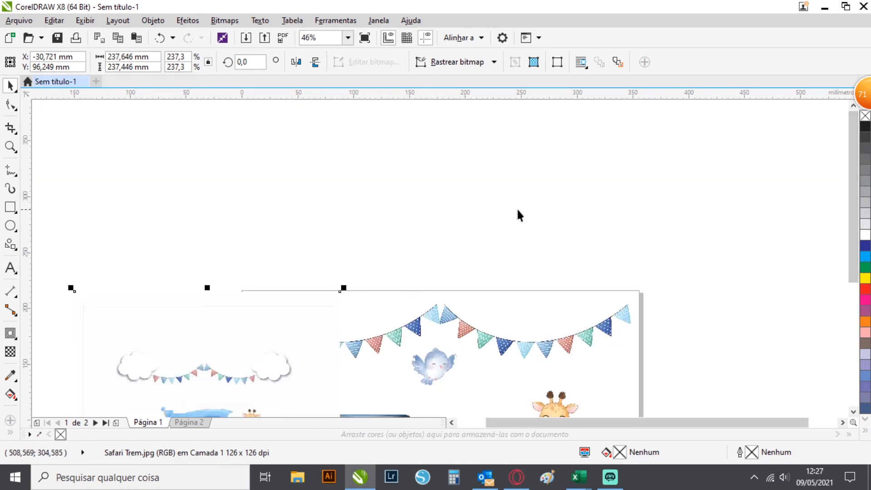
pyautogui.scroll(-3, 851, 147)
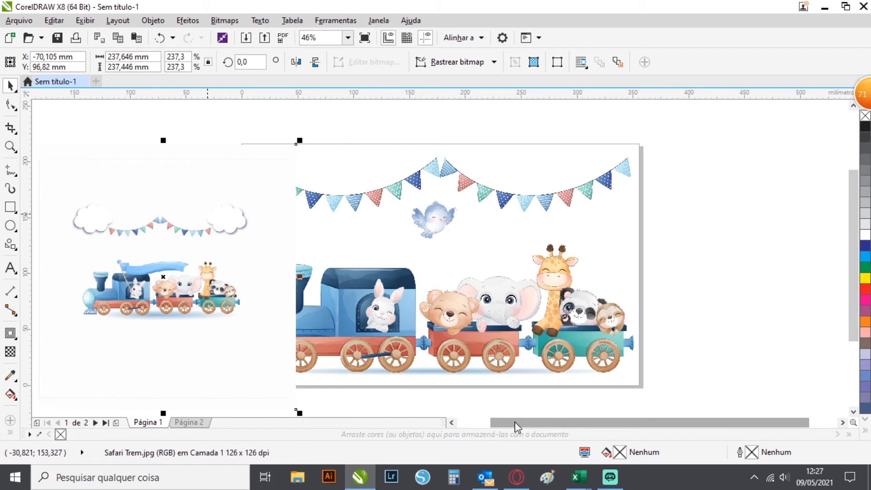
pyautogui.moveTo(516, 428); pyautogui.dragTo(487, 428)
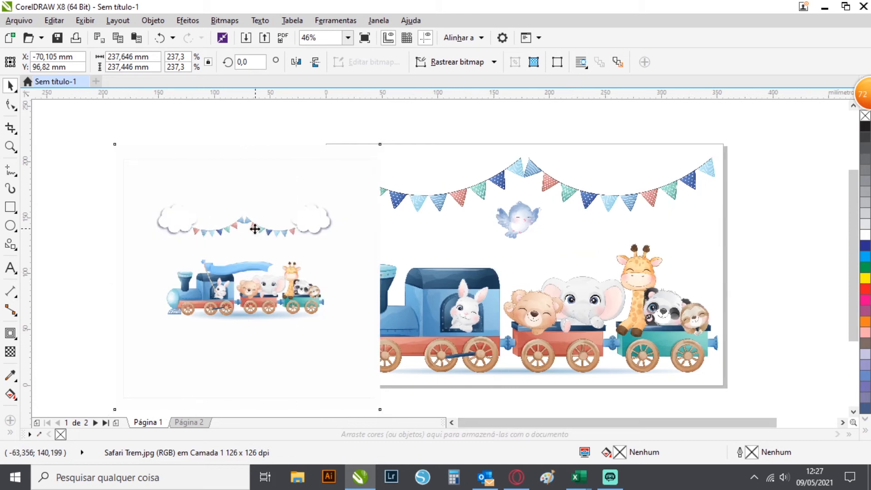
pyautogui.moveTo(255, 228); pyautogui.dragTo(202, 200)
pyautogui.moveTo(328, 384); pyautogui.dragTo(391, 411)
pyautogui.moveTo(238, 221); pyautogui.dragTo(222, 227)
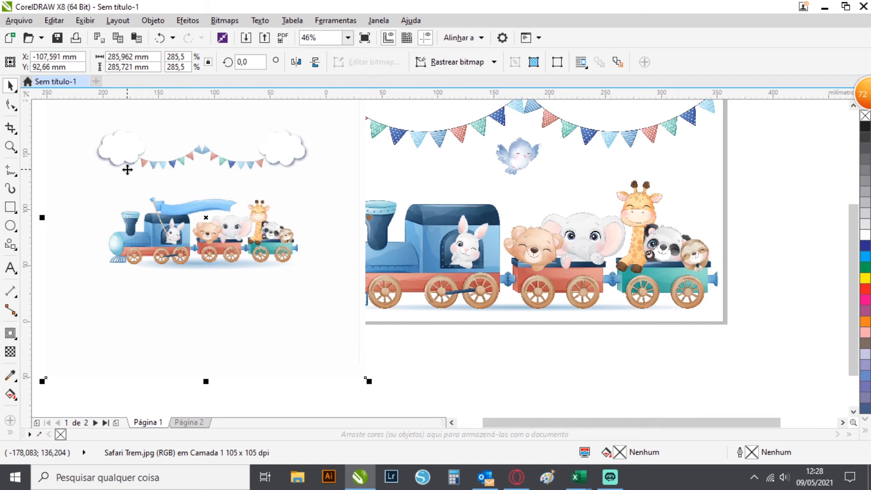
pyautogui.press('Delete')
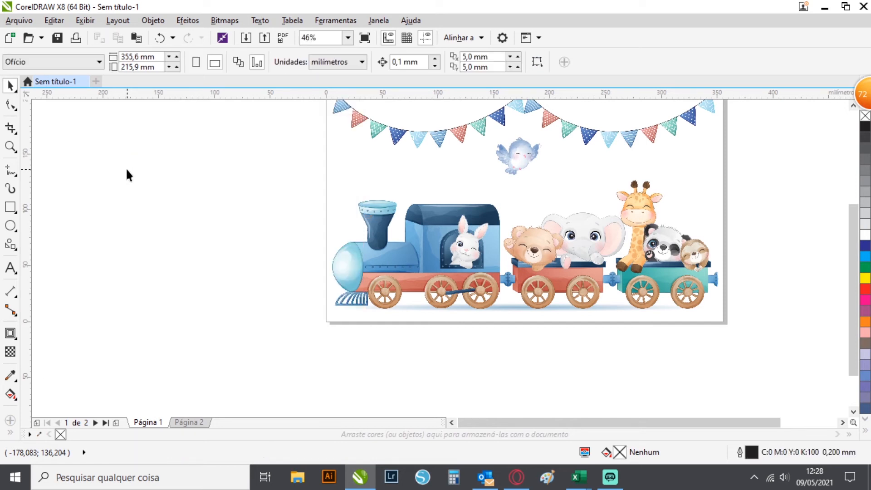
pyautogui.moveTo(854, 236); pyautogui.dragTo(859, 208)
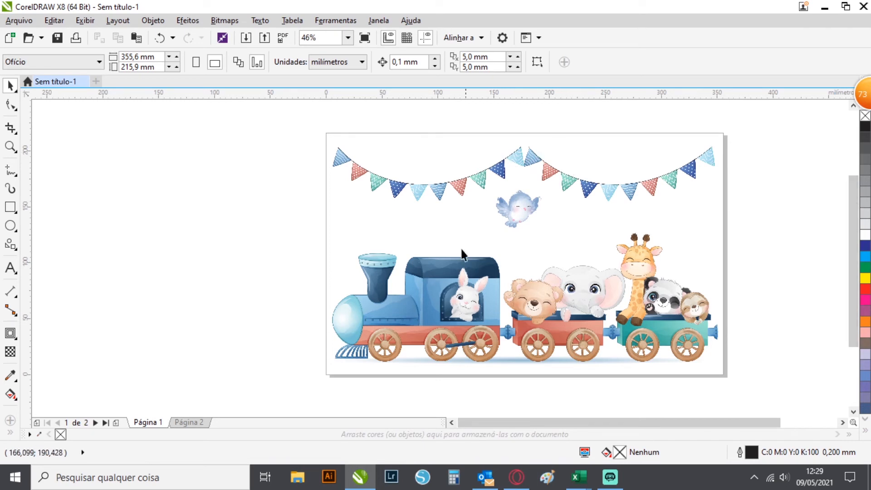
# Start a second blank document beside the train design and set its page size to A3
pyautogui.click(412, 283)
pyautogui.click(415, 190)
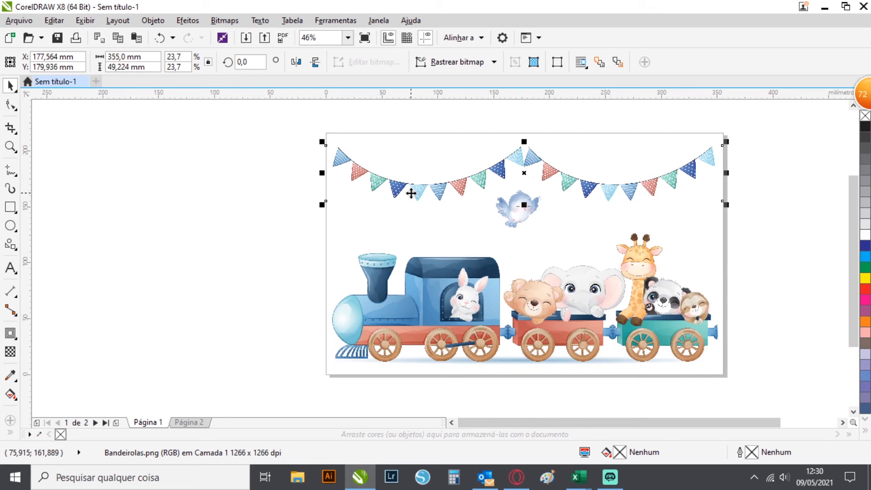
pyautogui.click(95, 84)
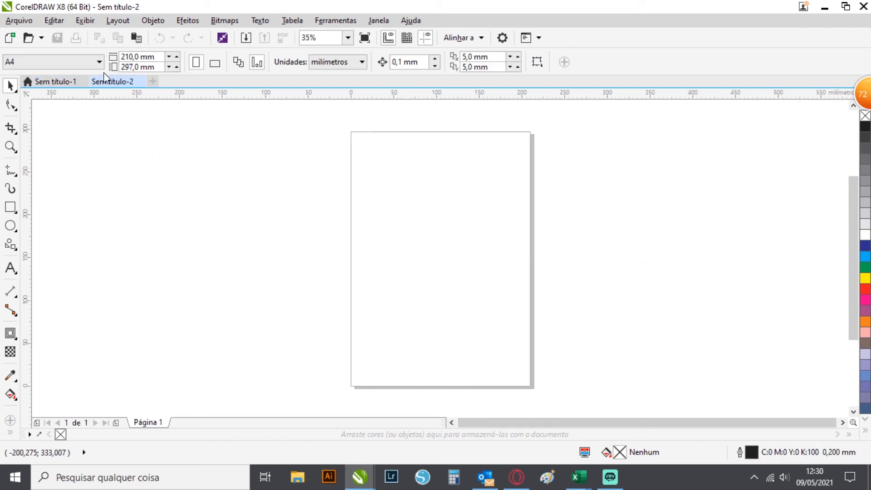
pyautogui.click(99, 62)
pyautogui.click(64, 131)
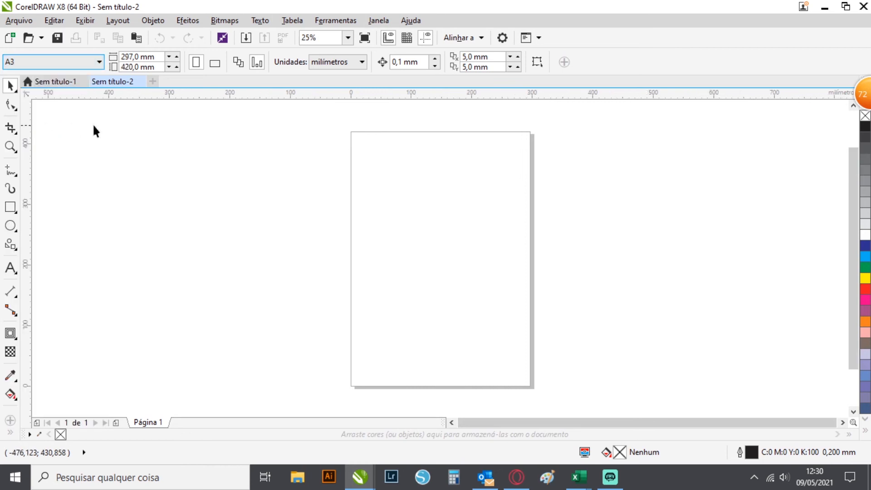
# Draw a rectangle of about 171 by 173 mm in the upper left of the A3 page
pyautogui.click(10, 207)
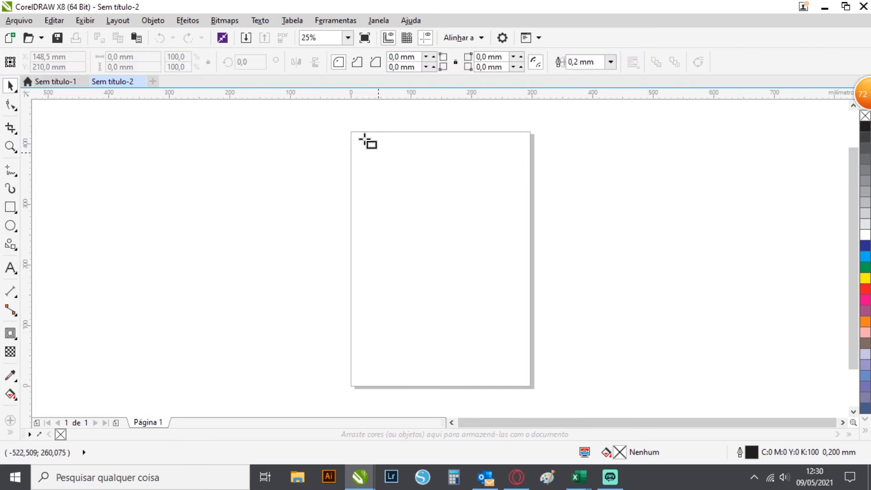
pyautogui.moveTo(359, 137); pyautogui.dragTo(463, 241)
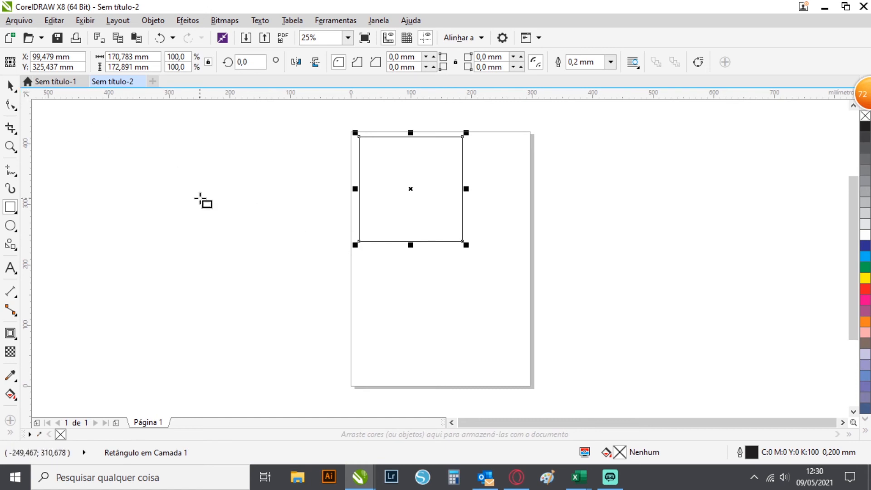
pyautogui.click(10, 85)
pyautogui.click(369, 211)
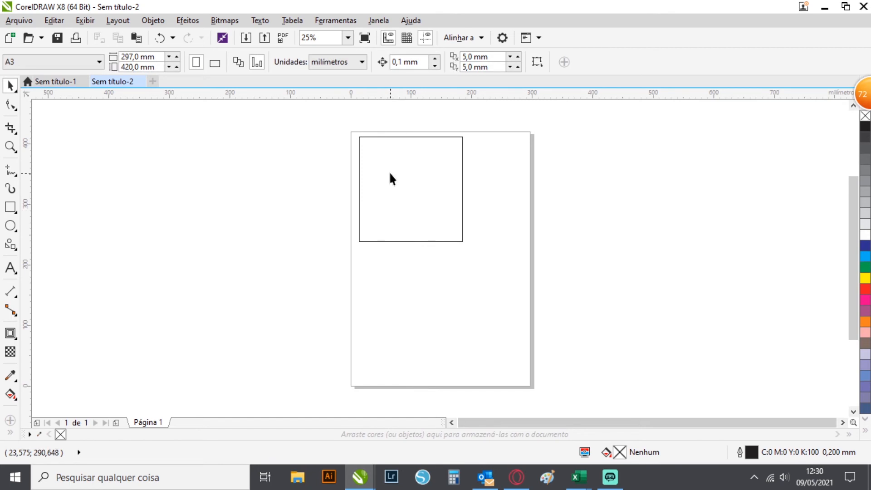
# Set the rectangle's width and height to 150 mm each
pyautogui.click(383, 137)
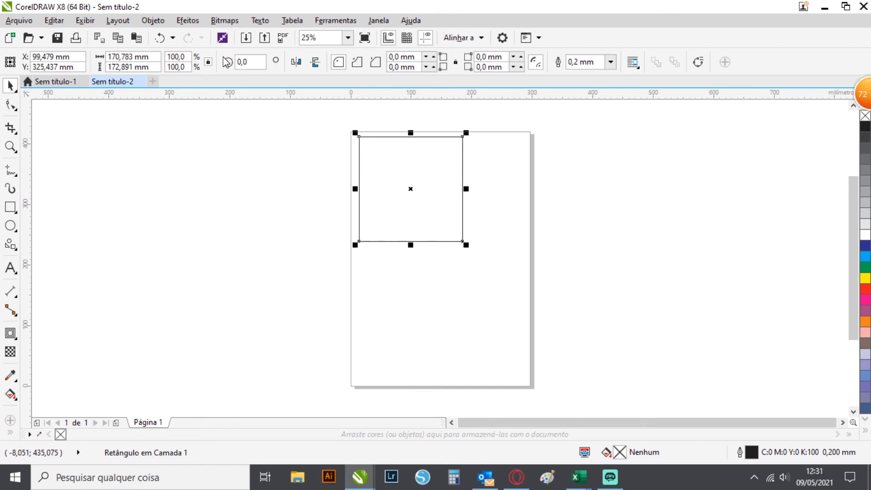
pyautogui.doubleClick(127, 56)
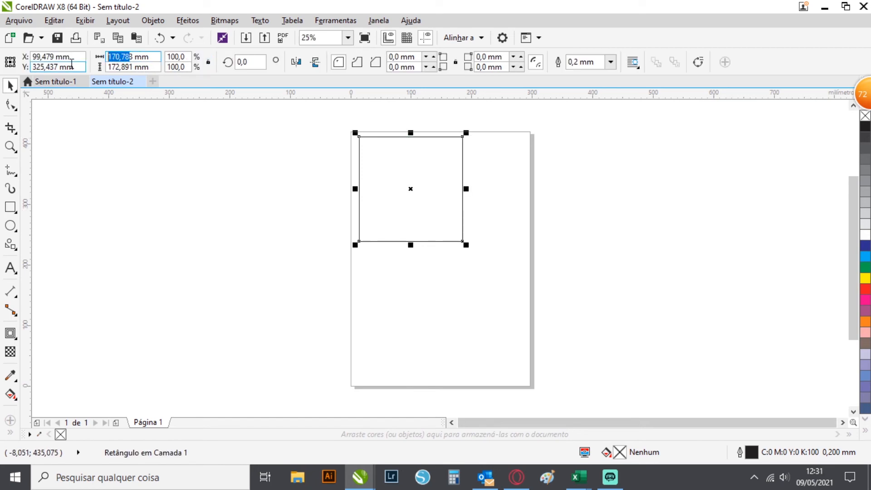
pyautogui.write('3')
pyautogui.press('BackSpace')
pyautogui.write('150')
pyautogui.press('Return')
pyautogui.doubleClick(133, 67)
pyautogui.write('150')
pyautogui.press('Return')
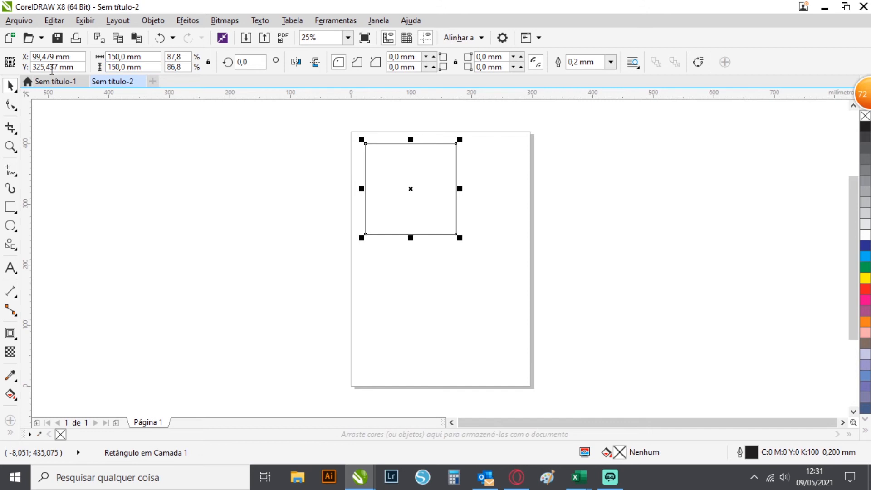
pyautogui.click(433, 160)
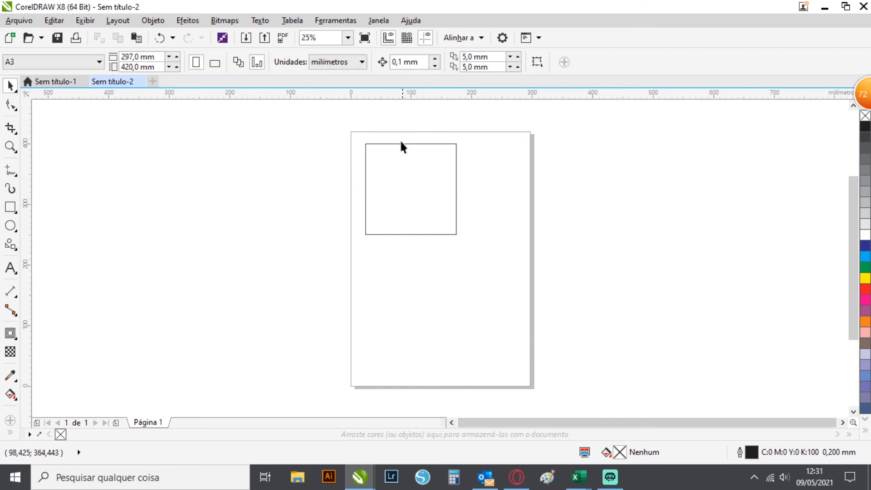
# Move the 150 mm square closer to the page's upper left corner and place a copy of it directly below
pyautogui.moveTo(402, 143); pyautogui.dragTo(395, 143)
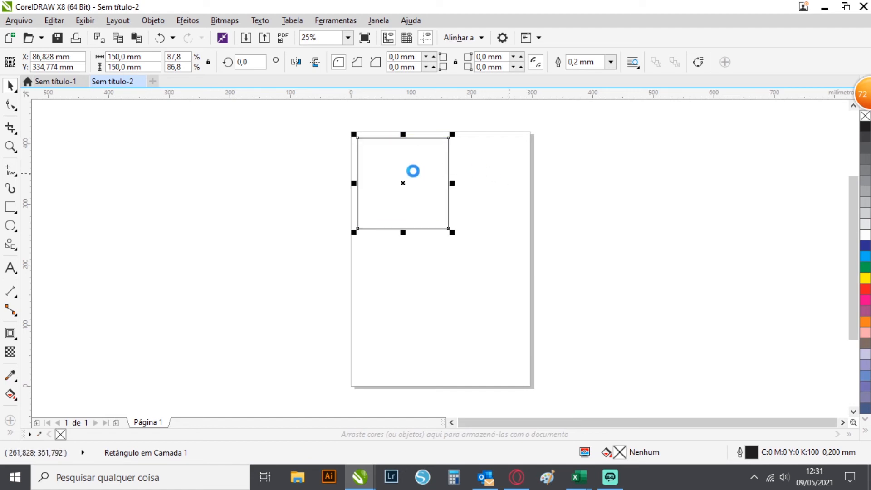
pyautogui.moveTo(387, 137); pyautogui.dragTo(387, 238)
pyautogui.click(386, 192)
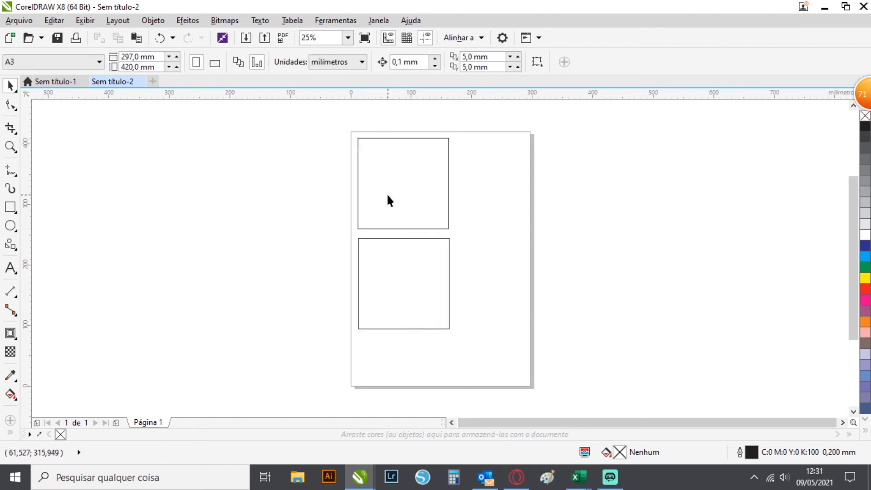
pyautogui.click(398, 139)
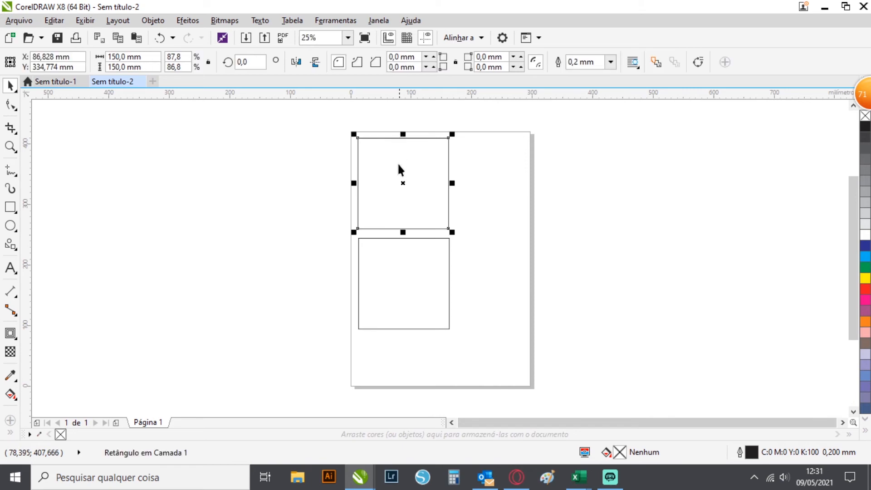
pyautogui.click(398, 292)
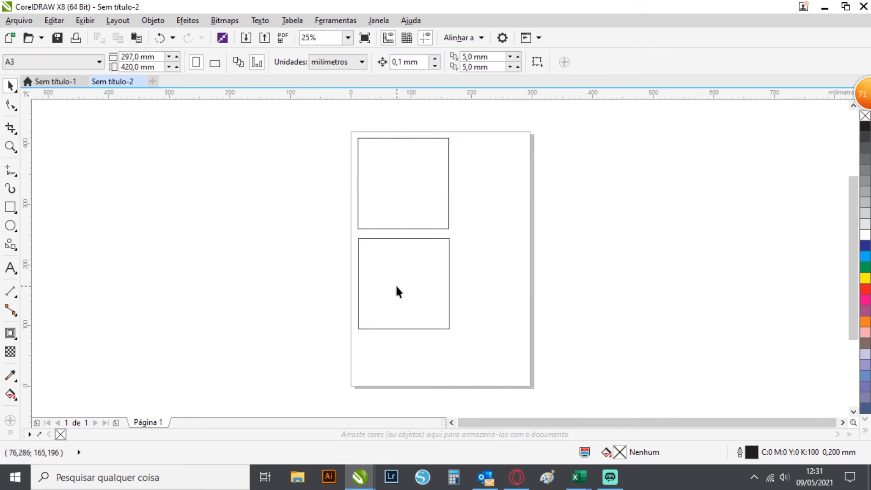
pyautogui.click(414, 238)
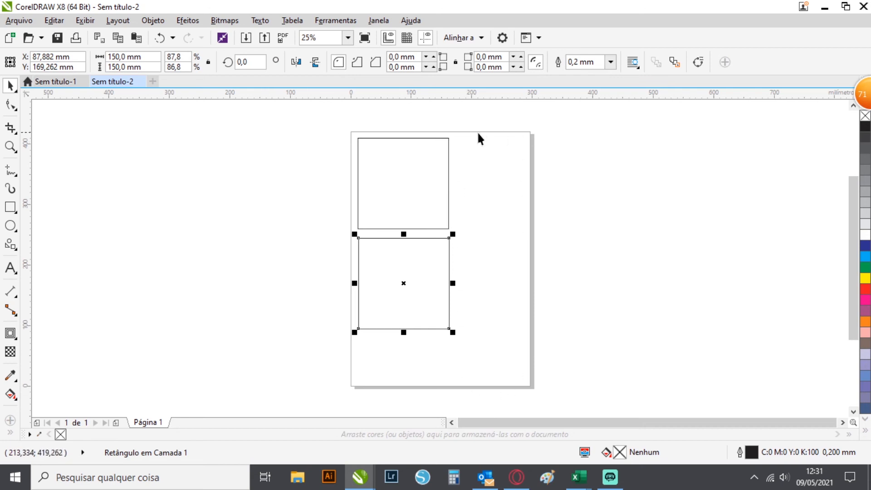
pyautogui.click(357, 361)
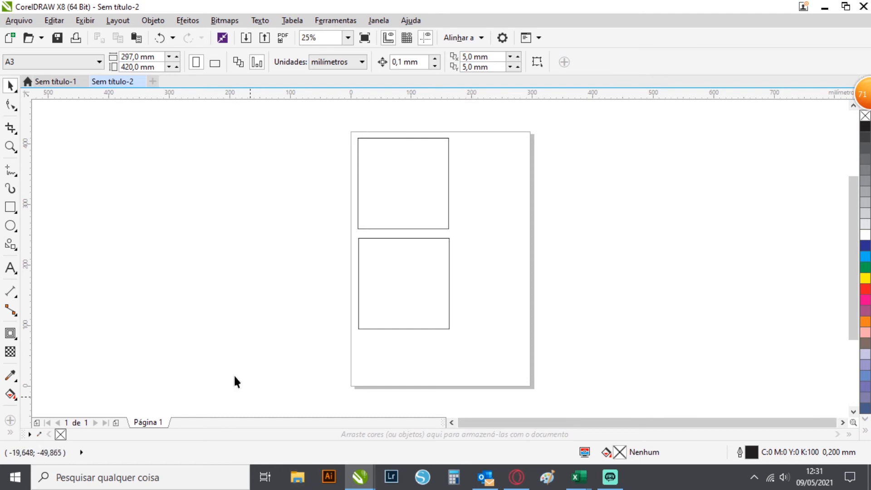
# Copy the bunting from the Sem título-1 document and paste it into Sem título-2
pyautogui.click(46, 81)
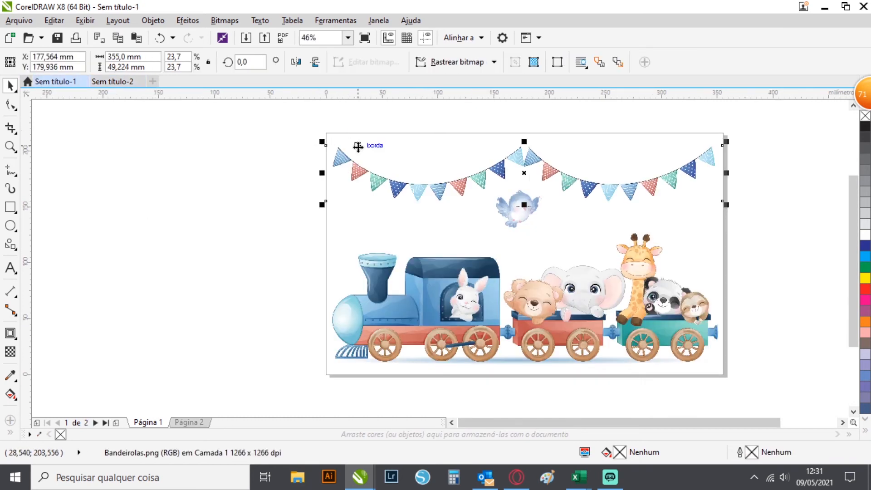
pyautogui.click(358, 175)
pyautogui.click(360, 173)
pyautogui.hotkey('ctrl', 'c')
pyautogui.click(113, 81)
pyautogui.hotkey('ctrl', 'v')
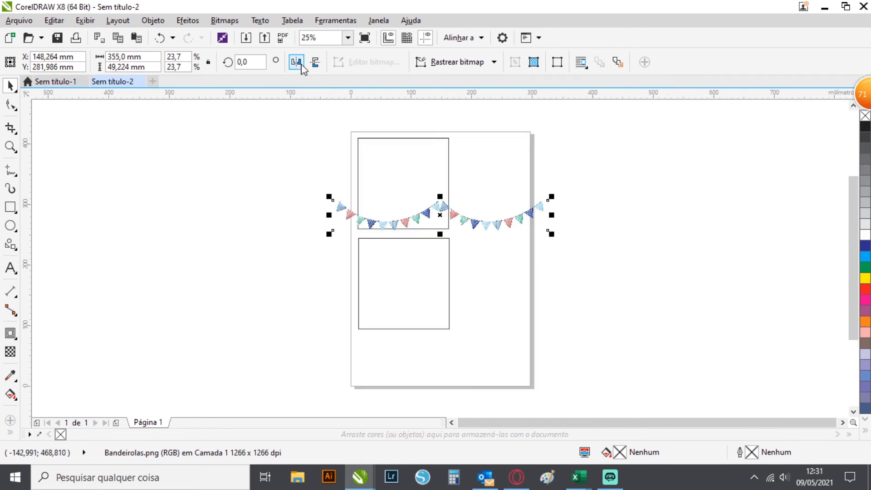
# Rotate the pasted bunting 90 degrees and move it to the right of the two squares, then delete it
pyautogui.moveTo(258, 62); pyautogui.dragTo(203, 59)
pyautogui.write('90')
pyautogui.press('Return')
pyautogui.moveTo(445, 134); pyautogui.dragTo(495, 169)
pyautogui.click(630, 166)
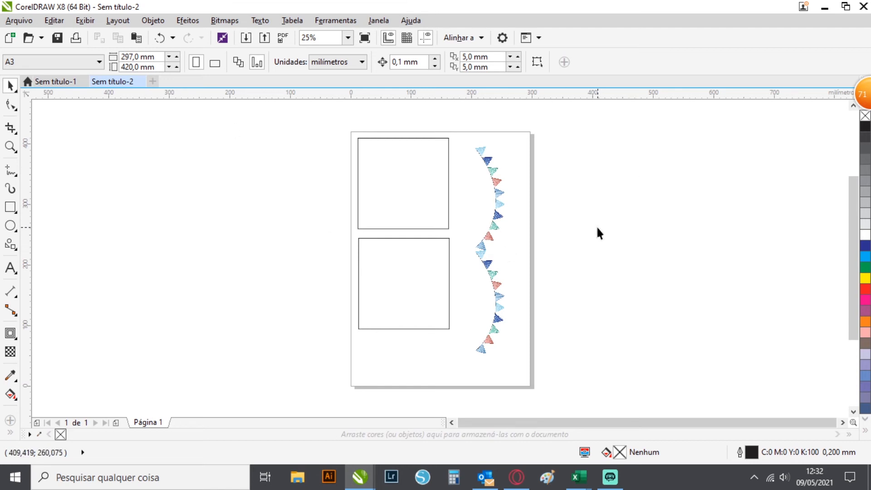
pyautogui.click(497, 186)
pyautogui.press('Delete')
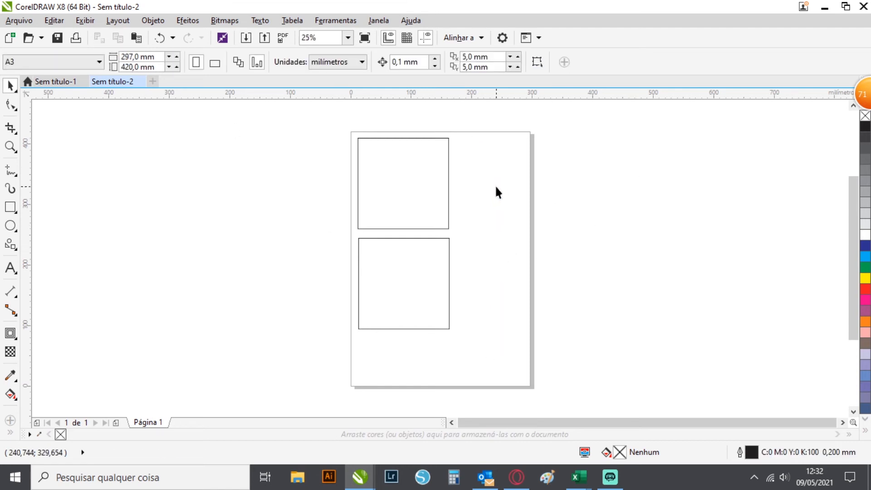
# Return to Sem título-1 and look through the artwork in the 001-Extras folder for import, without importing anything
pyautogui.click(73, 81)
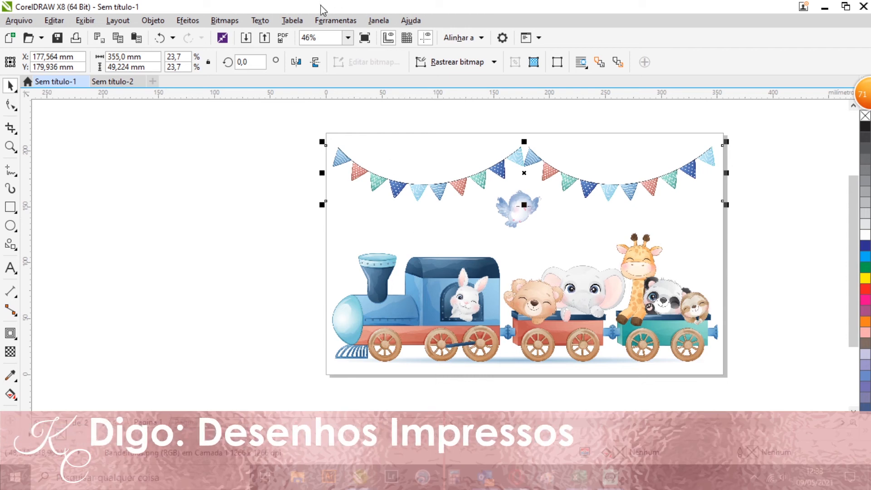
pyautogui.click(245, 38)
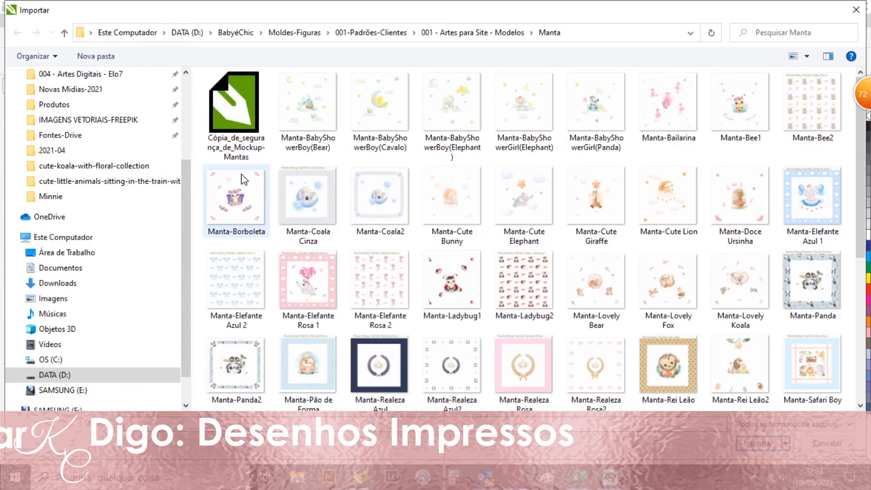
pyautogui.click(113, 120)
pyautogui.doubleClick(223, 92)
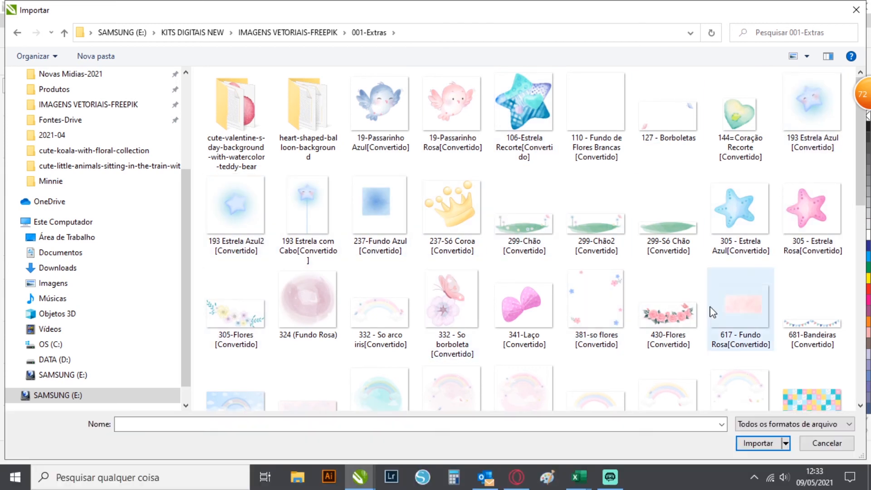
pyautogui.scroll(-10, 708, 295)
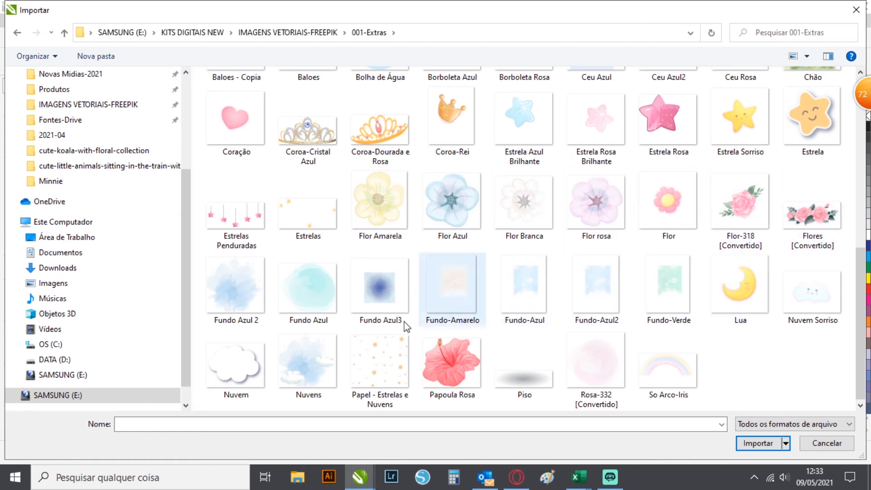
pyautogui.scroll(5, 526, 356)
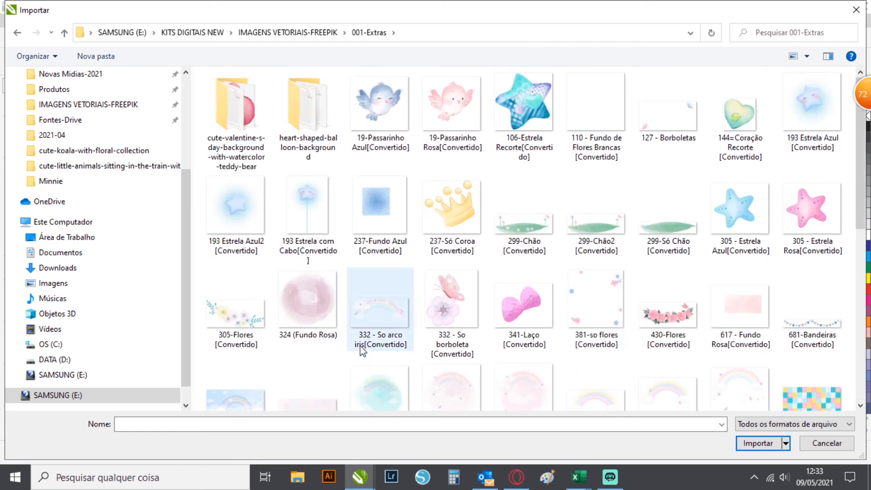
pyautogui.scroll(-2, 363, 350)
pyautogui.scroll(3, 509, 293)
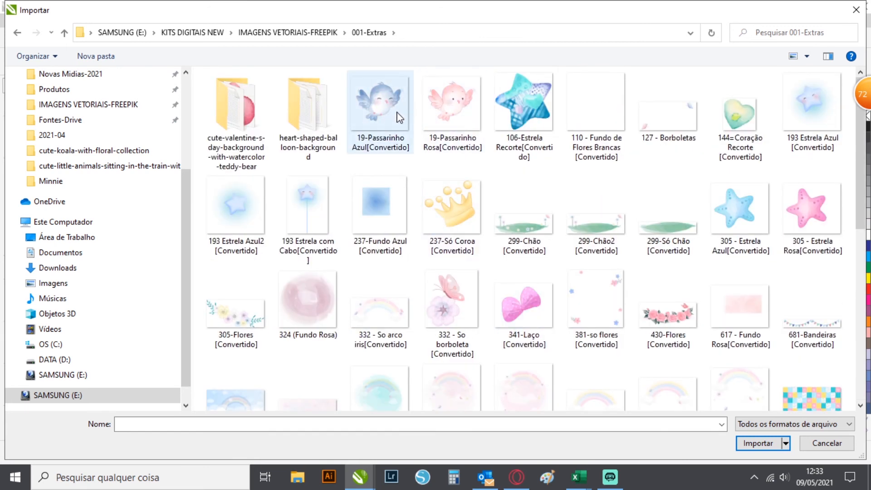
pyautogui.scroll(-2, 748, 319)
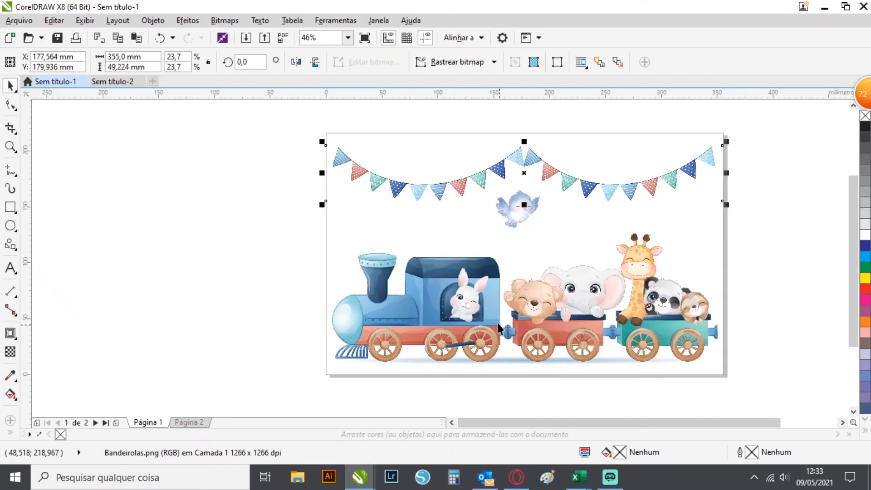
pyautogui.click(827, 443)
# Examine the product photos in the Rede do Bebe folder as larger thumbnails, then leave the import without choosing one
pyautogui.click(245, 38)
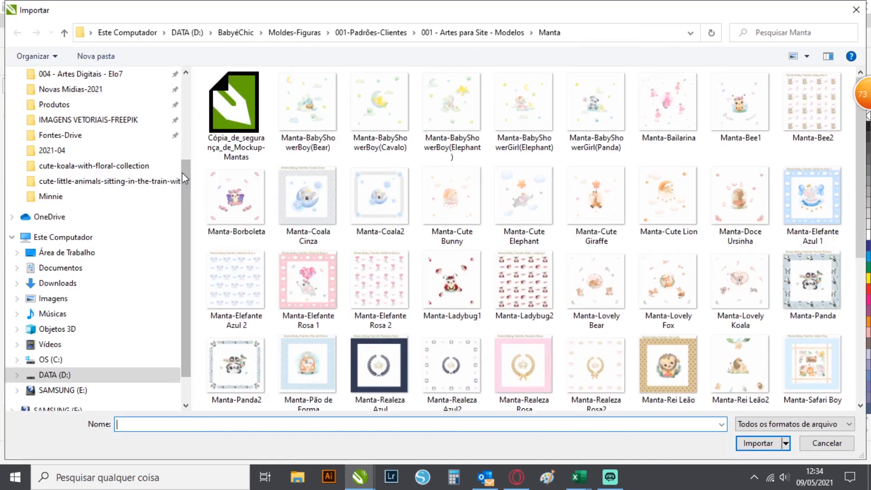
pyautogui.scroll(1, 181, 173)
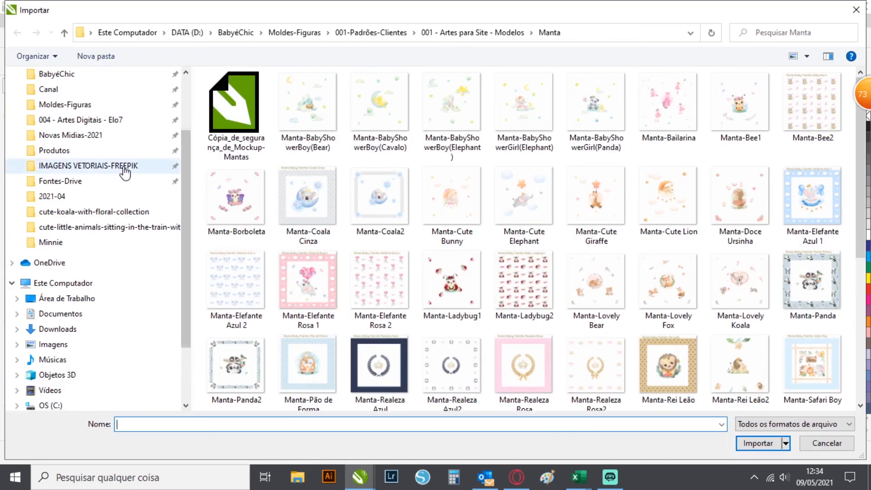
pyautogui.click(536, 96)
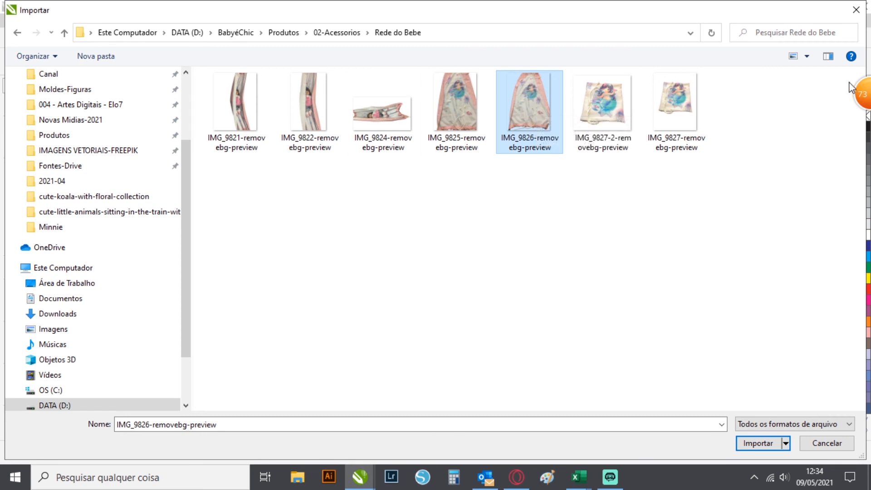
pyautogui.click(807, 56)
pyautogui.click(809, 57)
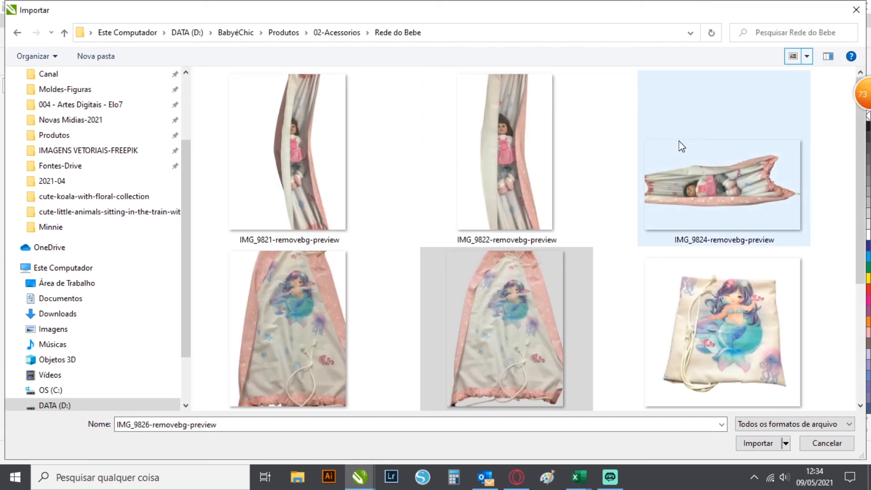
pyautogui.scroll(-3, 698, 136)
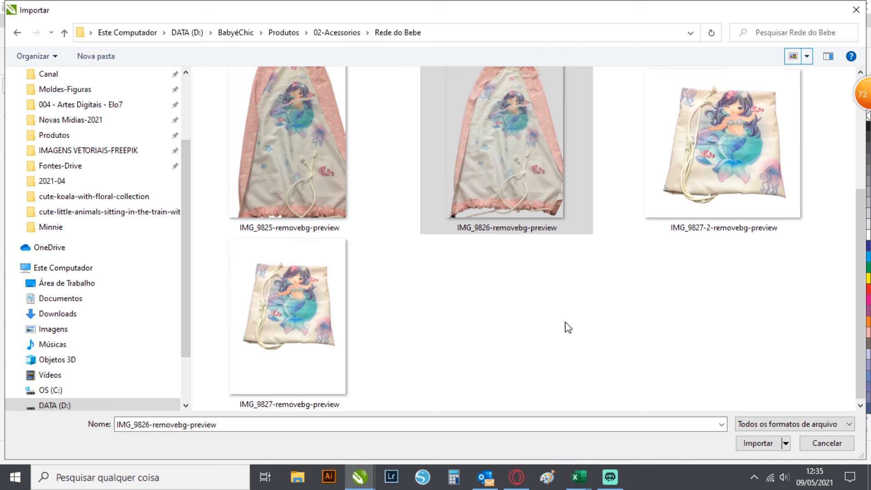
pyautogui.click(807, 447)
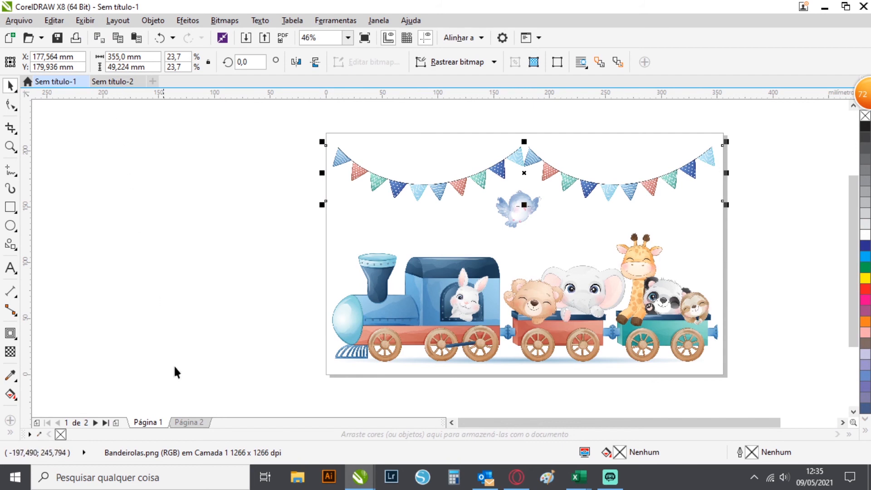
# Open the recent file Protetor do Ovo(Cute Elephant).cdr
pyautogui.click(97, 108)
pyautogui.click(19, 20)
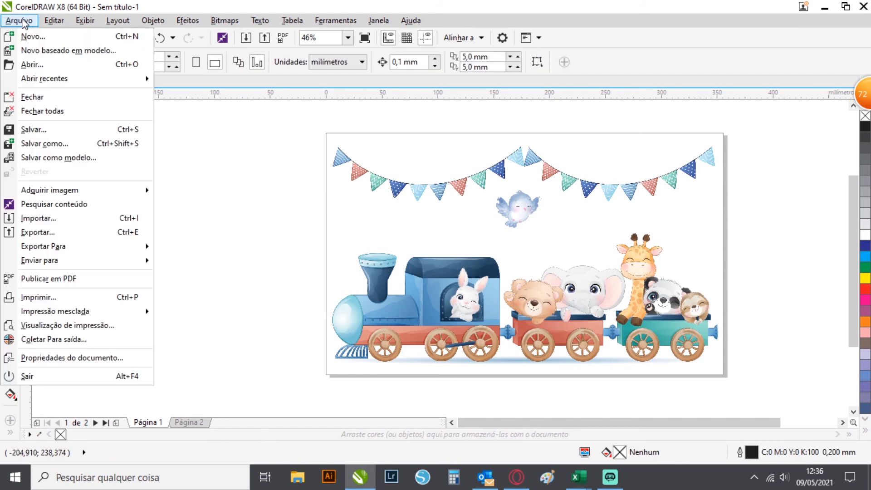
pyautogui.moveTo(29, 82)
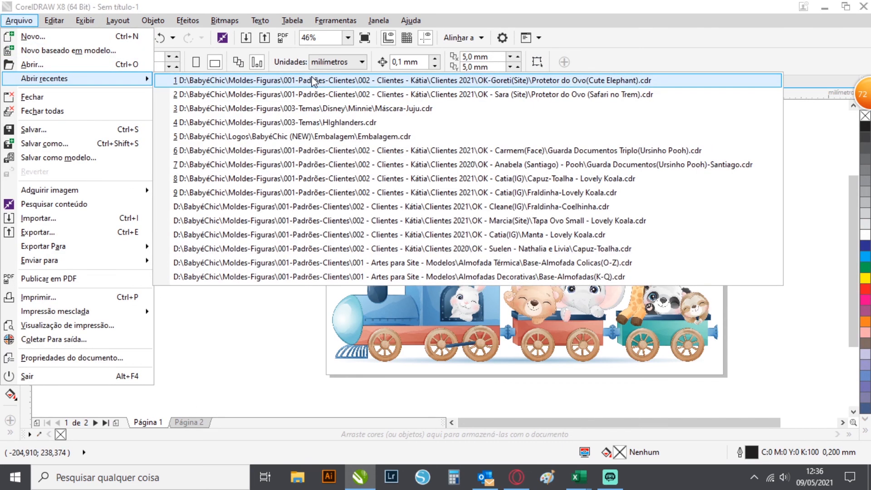
pyautogui.click(313, 81)
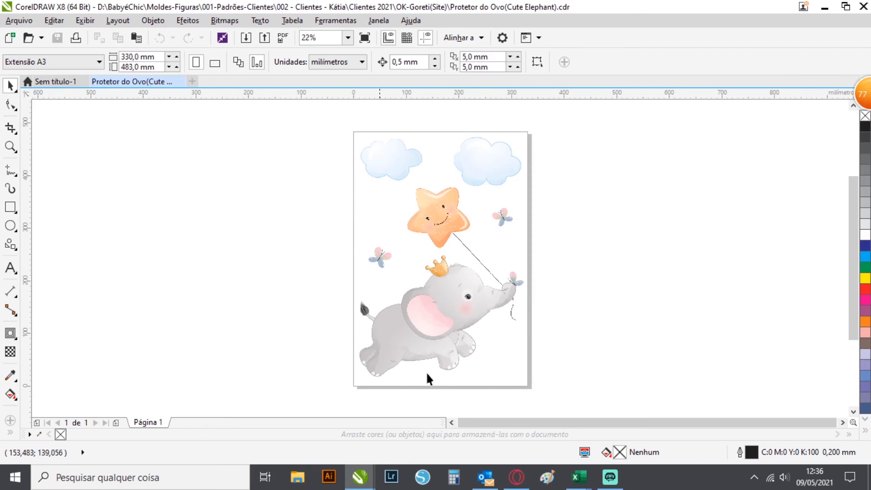
# Import Manta-Cute Elephant.jpg and place it beside the elephant page at about 421 mm square
pyautogui.click(246, 40)
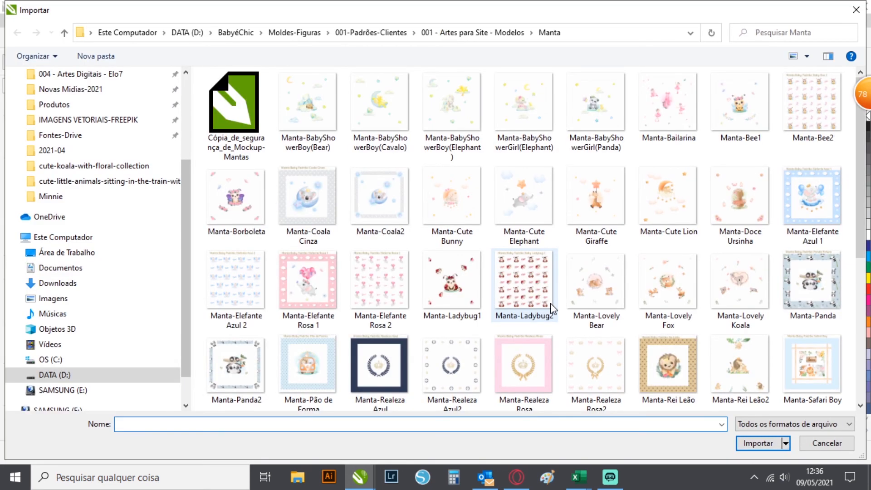
pyautogui.moveTo(89, 126); pyautogui.dragTo(331, 368)
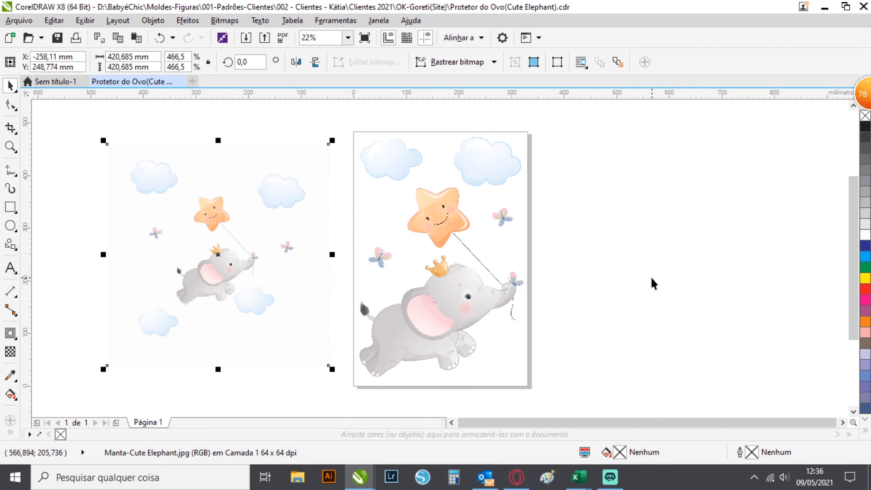
# Paste the photo of the finished elephant car seat cover and place it beside the page's upper artwork
pyautogui.hotkey('ctrl', 'v')
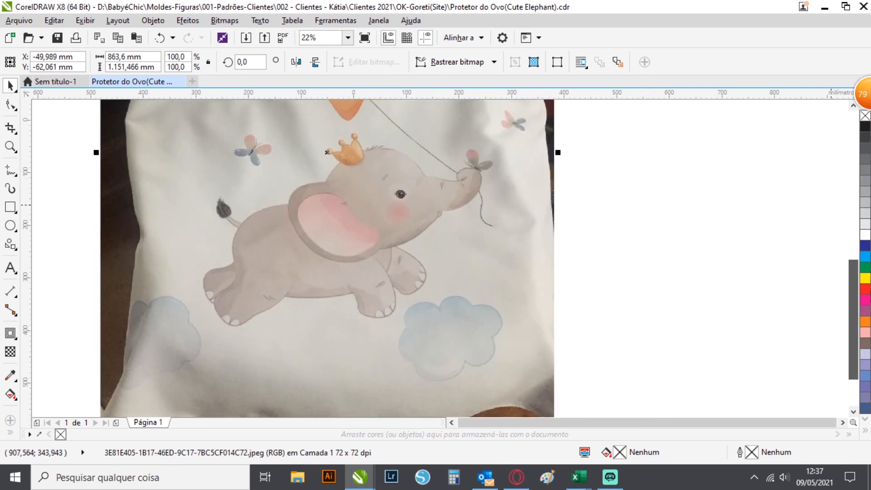
pyautogui.moveTo(541, 271); pyautogui.dragTo(324, 270)
pyautogui.moveTo(854, 279); pyautogui.dragTo(858, 207)
pyautogui.click(608, 238)
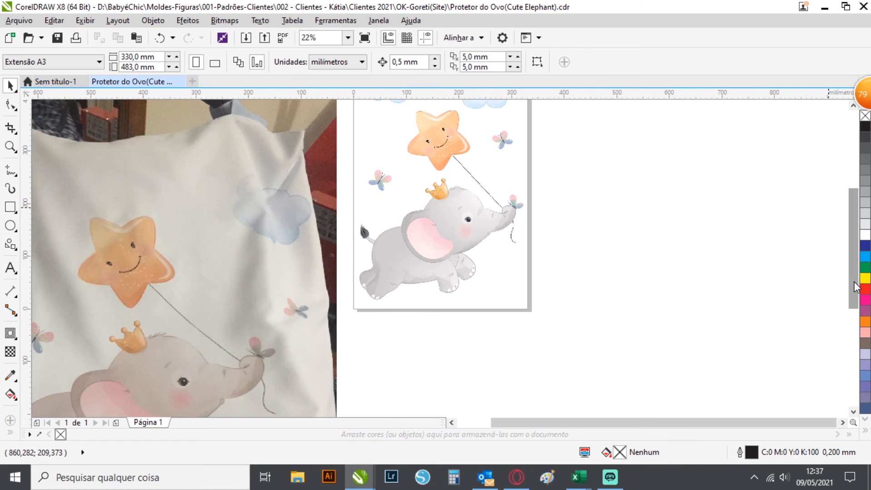
# Examine the page dimensions and the elephant artwork's size against the photo of the finished cover
pyautogui.moveTo(855, 287); pyautogui.dragTo(797, 243)
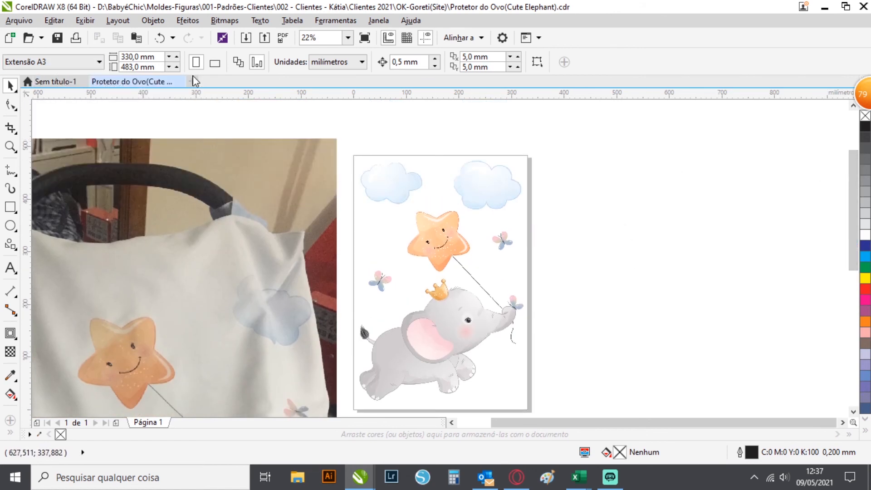
pyautogui.doubleClick(122, 67)
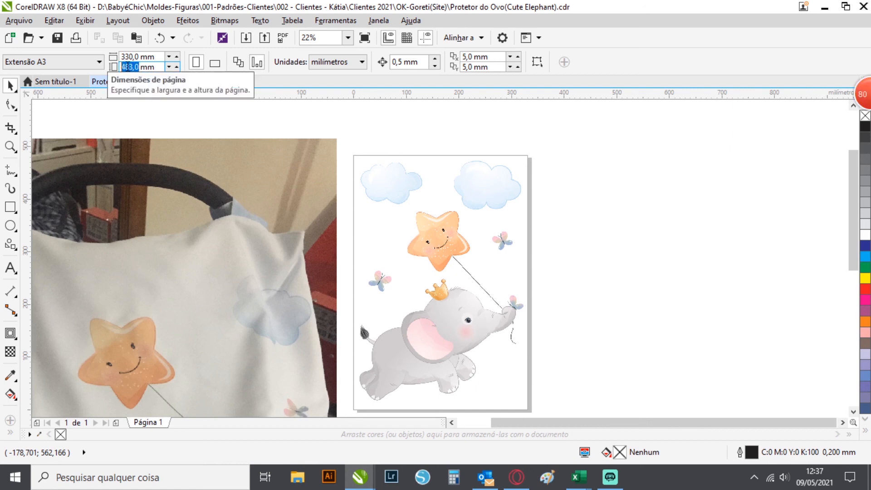
pyautogui.click(693, 210)
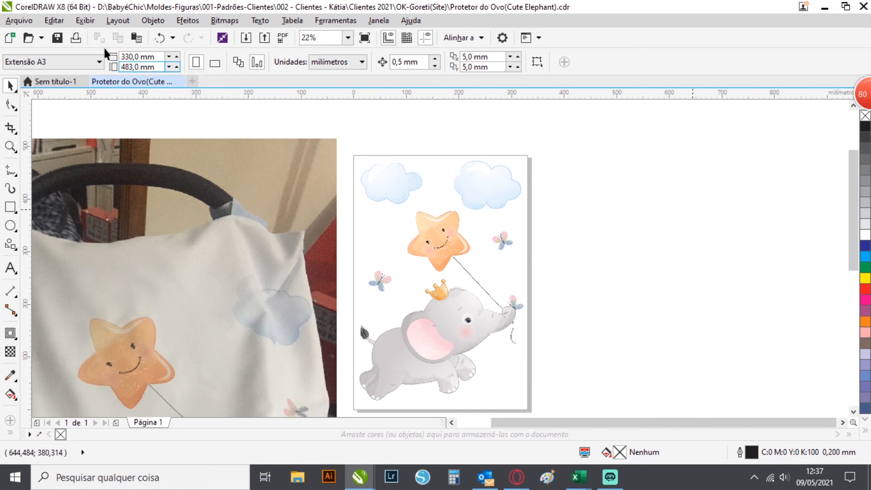
pyautogui.moveTo(129, 57); pyautogui.dragTo(121, 56)
pyautogui.moveTo(852, 186); pyautogui.dragTo(852, 185)
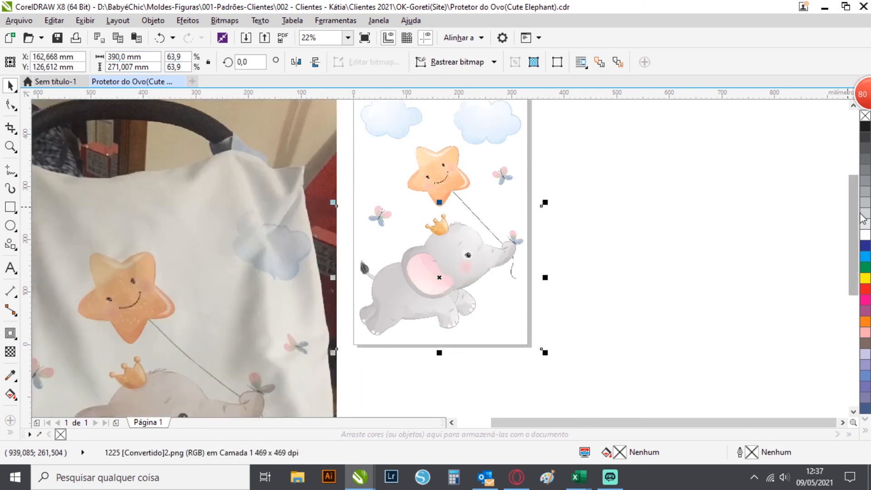
pyautogui.moveTo(863, 218); pyautogui.dragTo(855, 204)
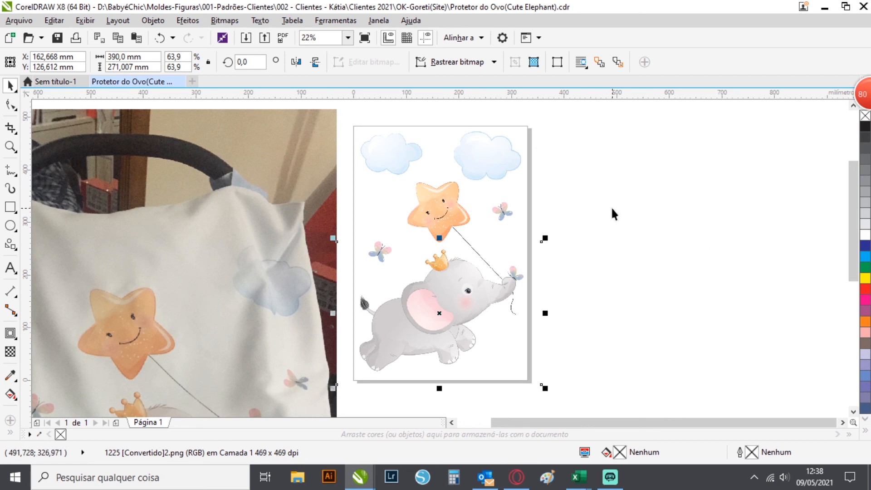
pyautogui.moveTo(855, 186); pyautogui.dragTo(867, 216)
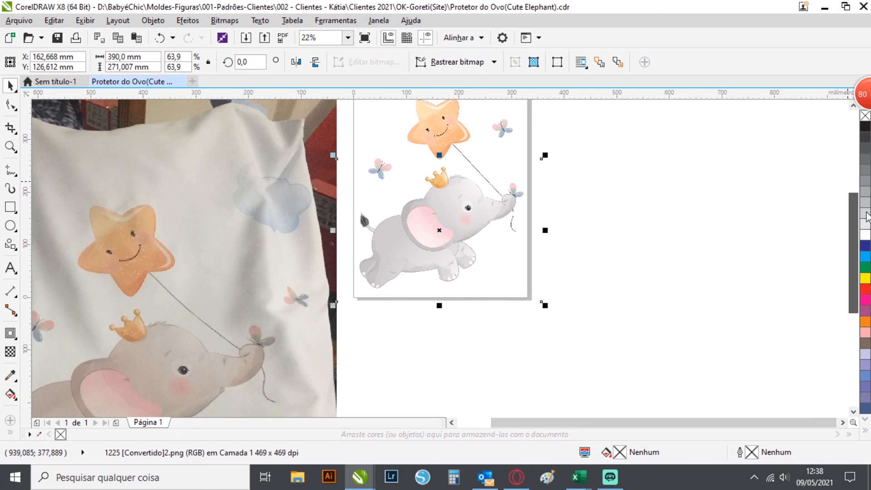
# Scale the cover photo down to about 616 × 822 mm and place it over the page's left side
pyautogui.moveTo(248, 133); pyautogui.dragTo(470, 255)
pyautogui.moveTo(282, 127); pyautogui.dragTo(412, 299)
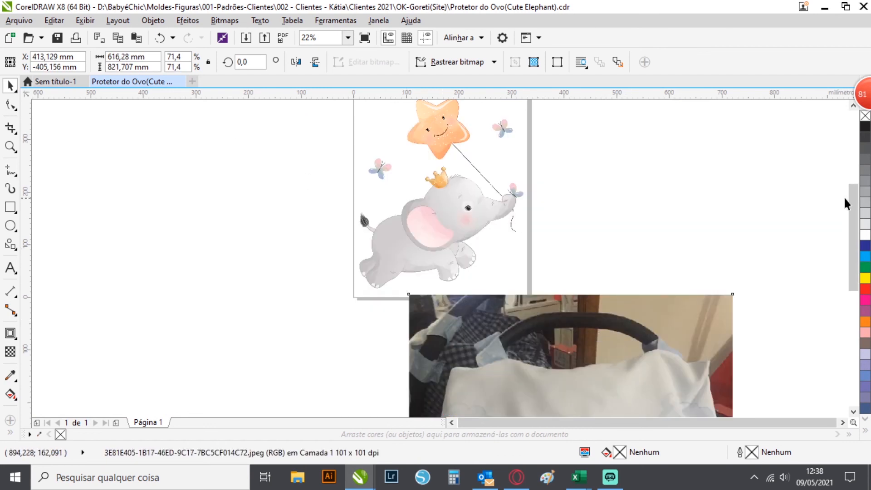
pyautogui.moveTo(631, 387); pyautogui.dragTo(313, 200)
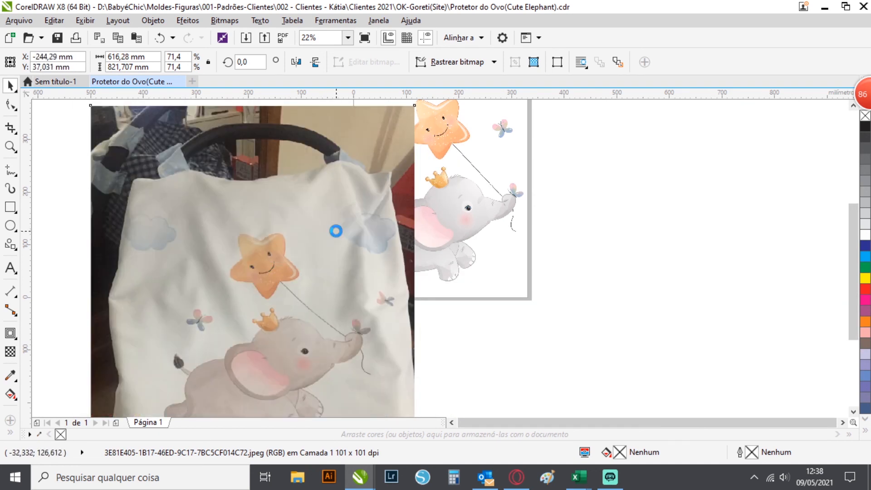
# Compare the printed cover with the page artwork, moving the photo clear of the page, and delete the photo
pyautogui.moveTo(853, 215); pyautogui.dragTo(854, 237)
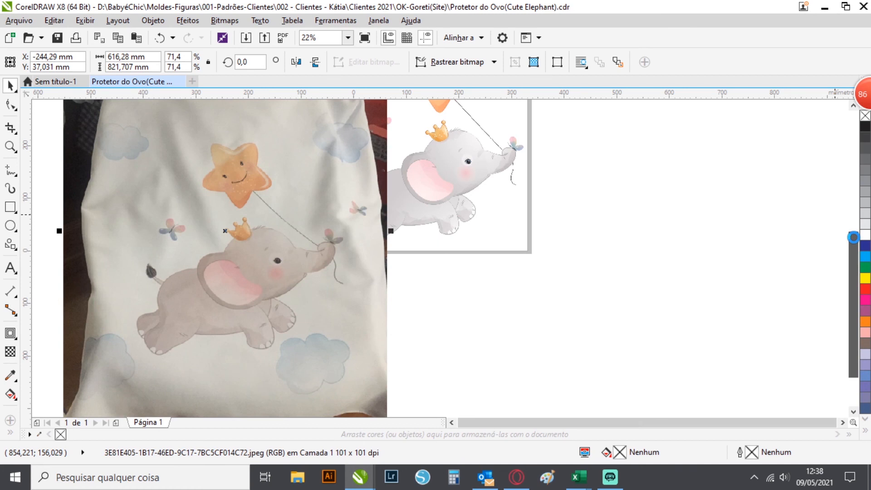
pyautogui.moveTo(854, 238); pyautogui.dragTo(852, 218)
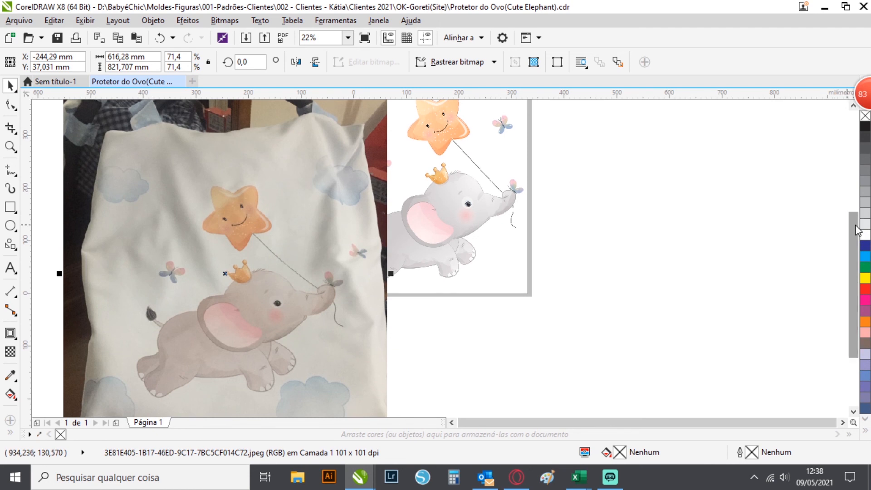
pyautogui.scroll(2, 325, 214)
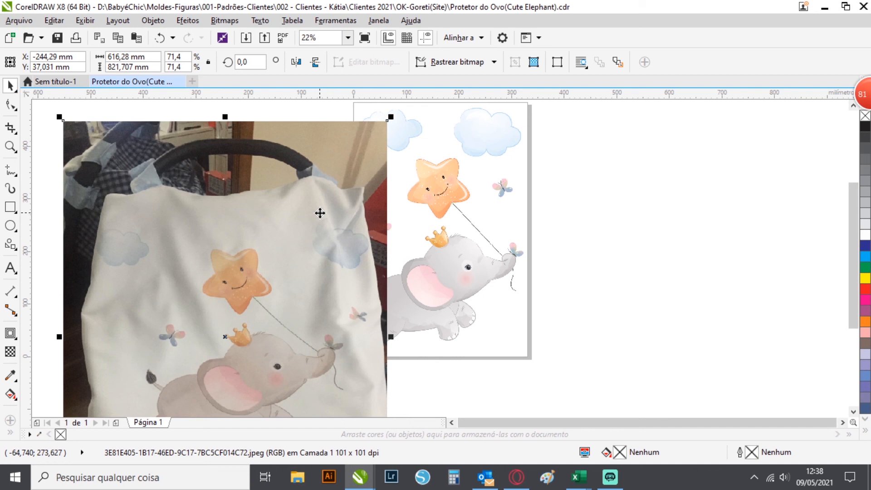
pyautogui.moveTo(320, 213); pyautogui.dragTo(139, 197)
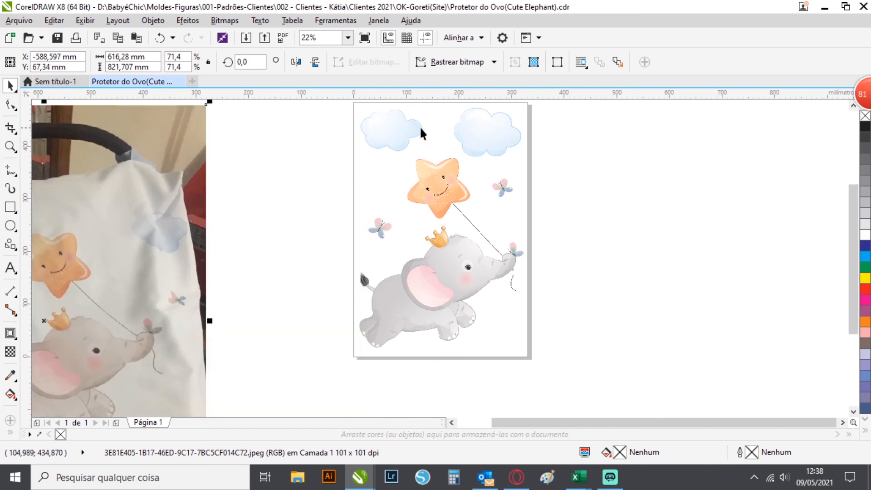
pyautogui.moveTo(97, 268); pyautogui.dragTo(174, 202)
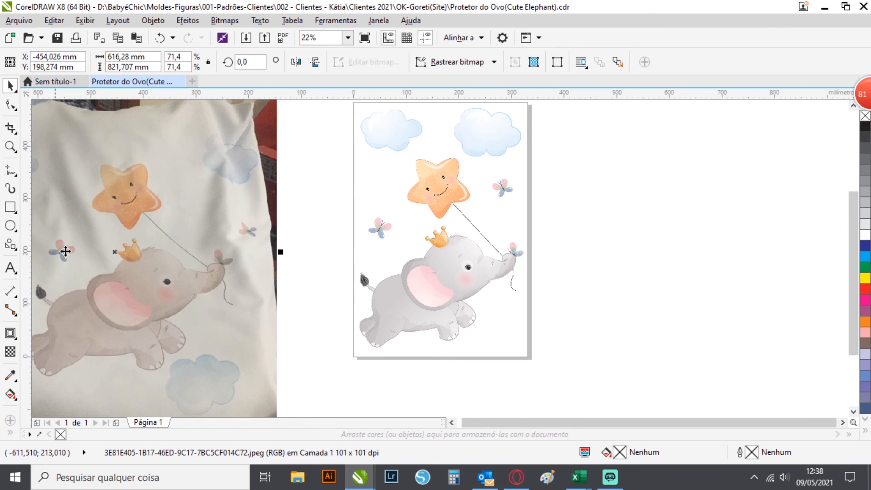
pyautogui.press('Delete')
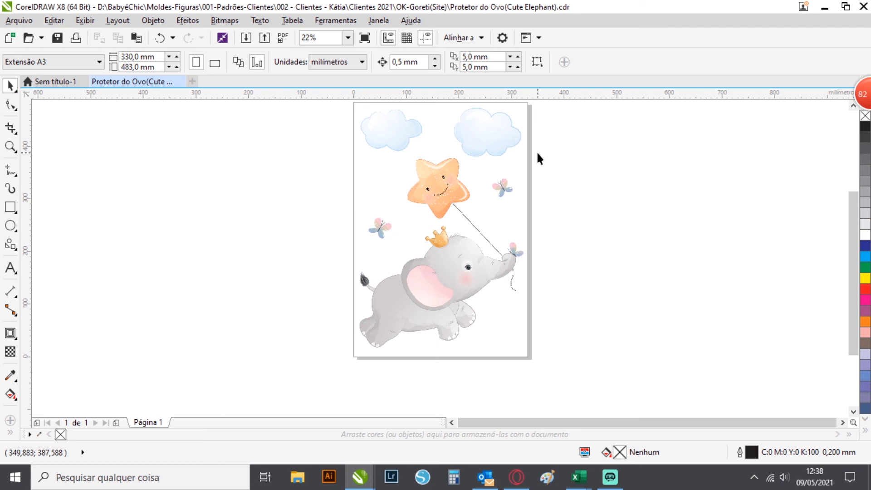
# Close the Protetor do Ovo(Cute Elephant) document without saving its changes
pyautogui.click(179, 82)
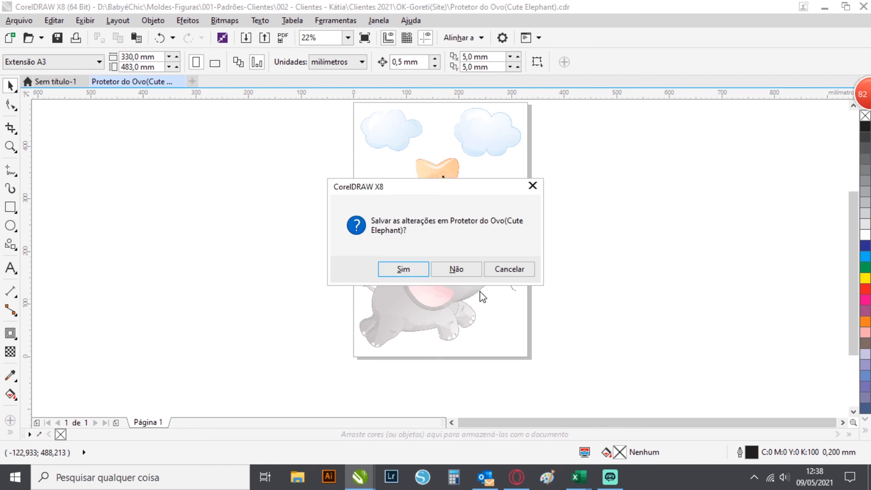
pyautogui.click(456, 271)
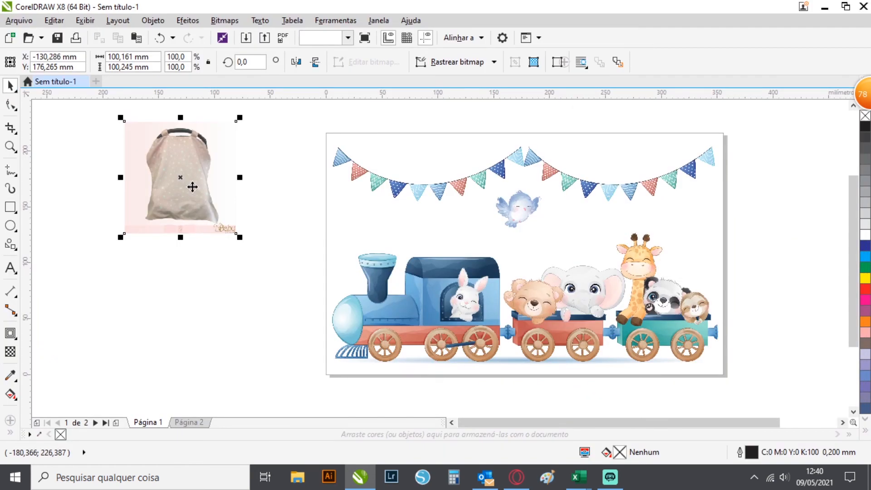
# Enlarge the Fralda Tapa Ovo(014).jpg product photo to about 243 mm square, then delete it
pyautogui.moveTo(240, 237); pyautogui.dragTo(403, 408)
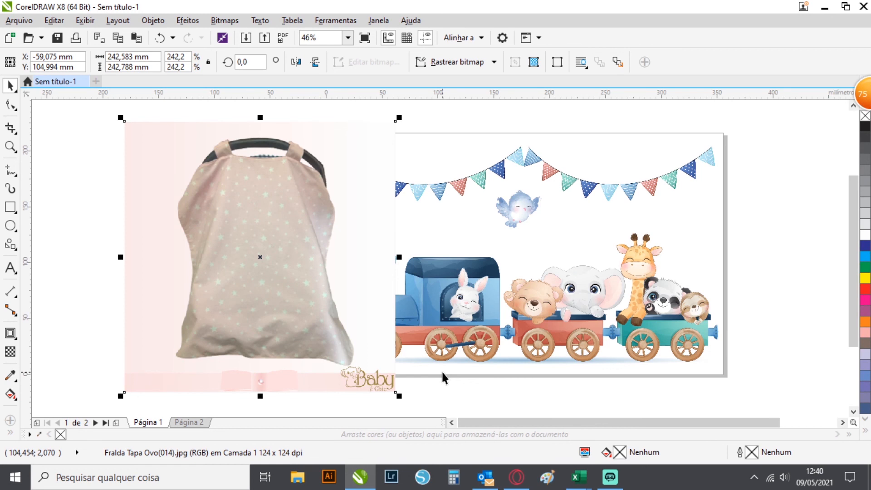
pyautogui.press('Delete')
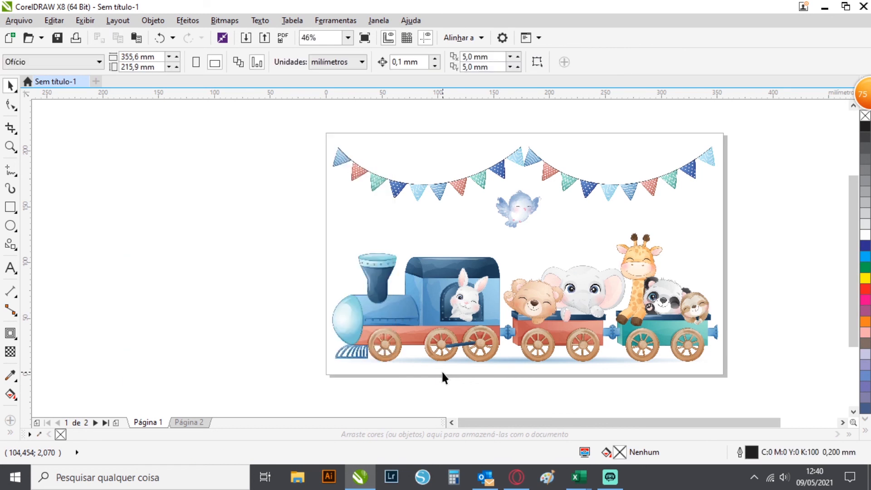